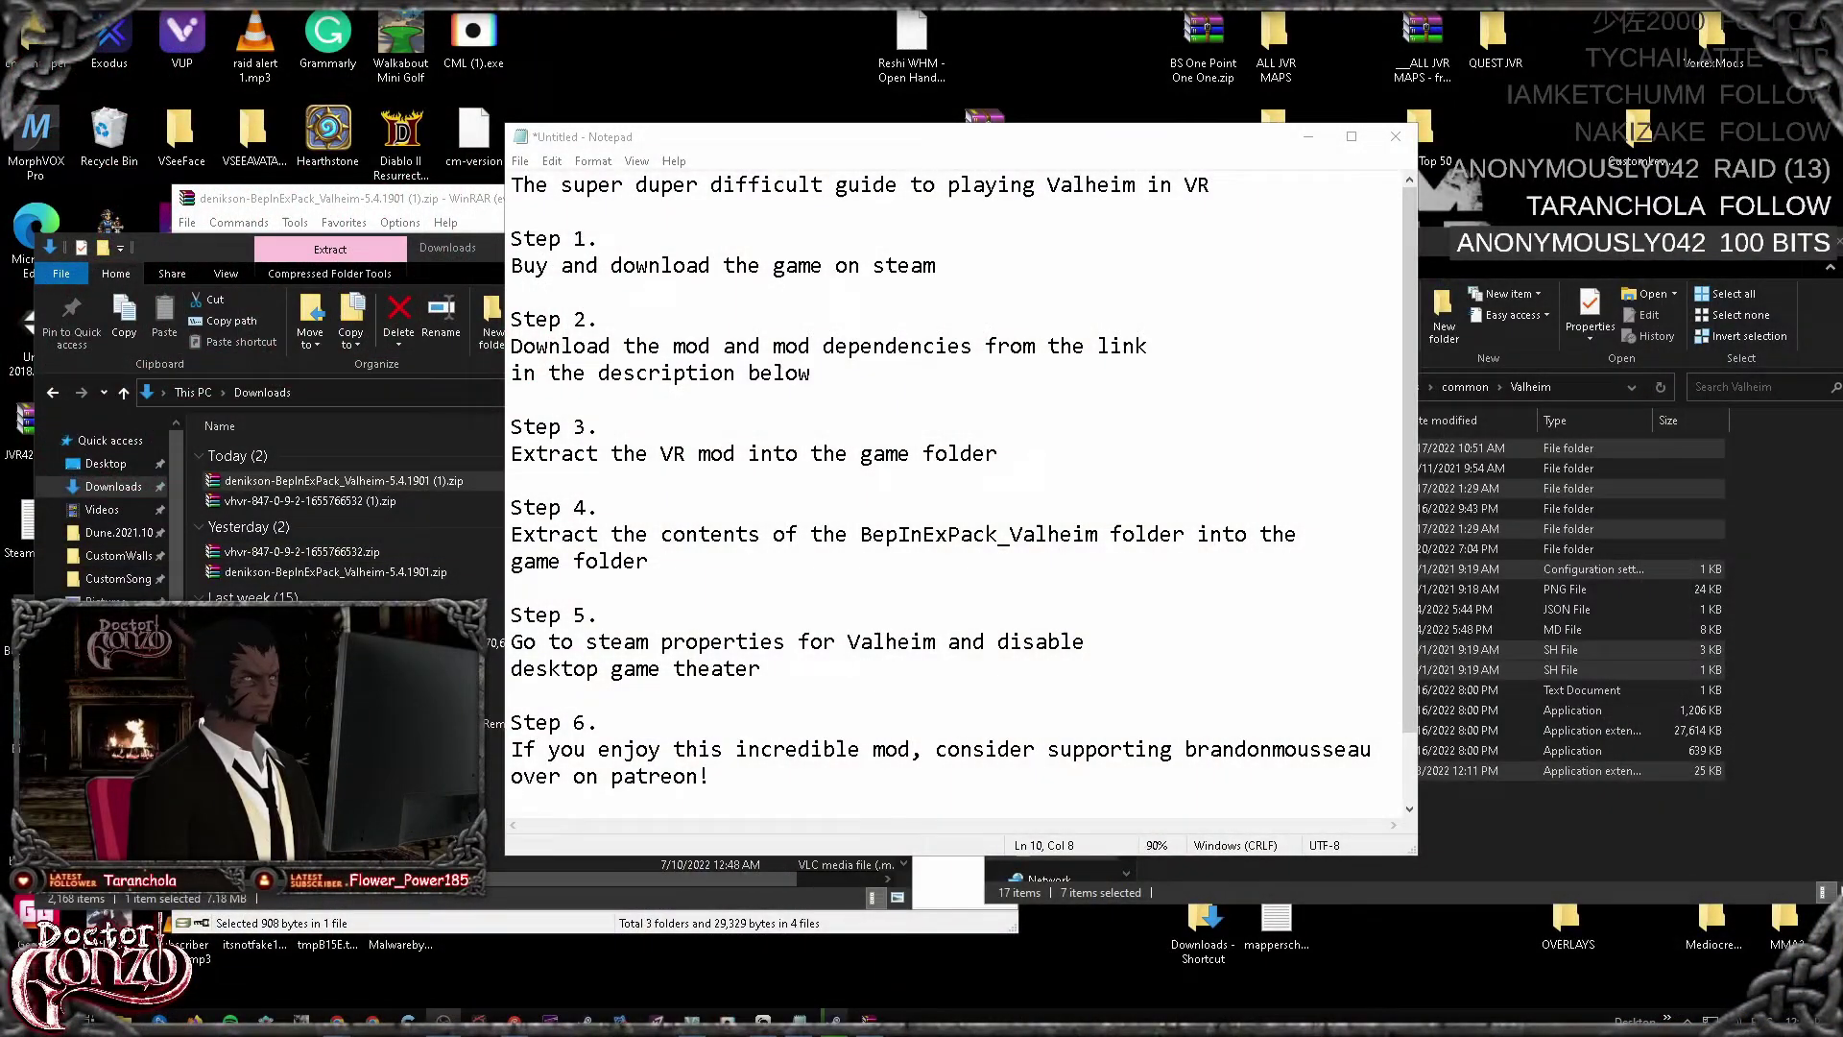
Step: Highlight the Step 2 download instruction, switch to the VHVR mod page on Nexus Mods and request vhvr 0.9.2 for manual download
{"action": "left_click_drag", "start_coordinate": [514, 345], "coordinate": [827, 371]}
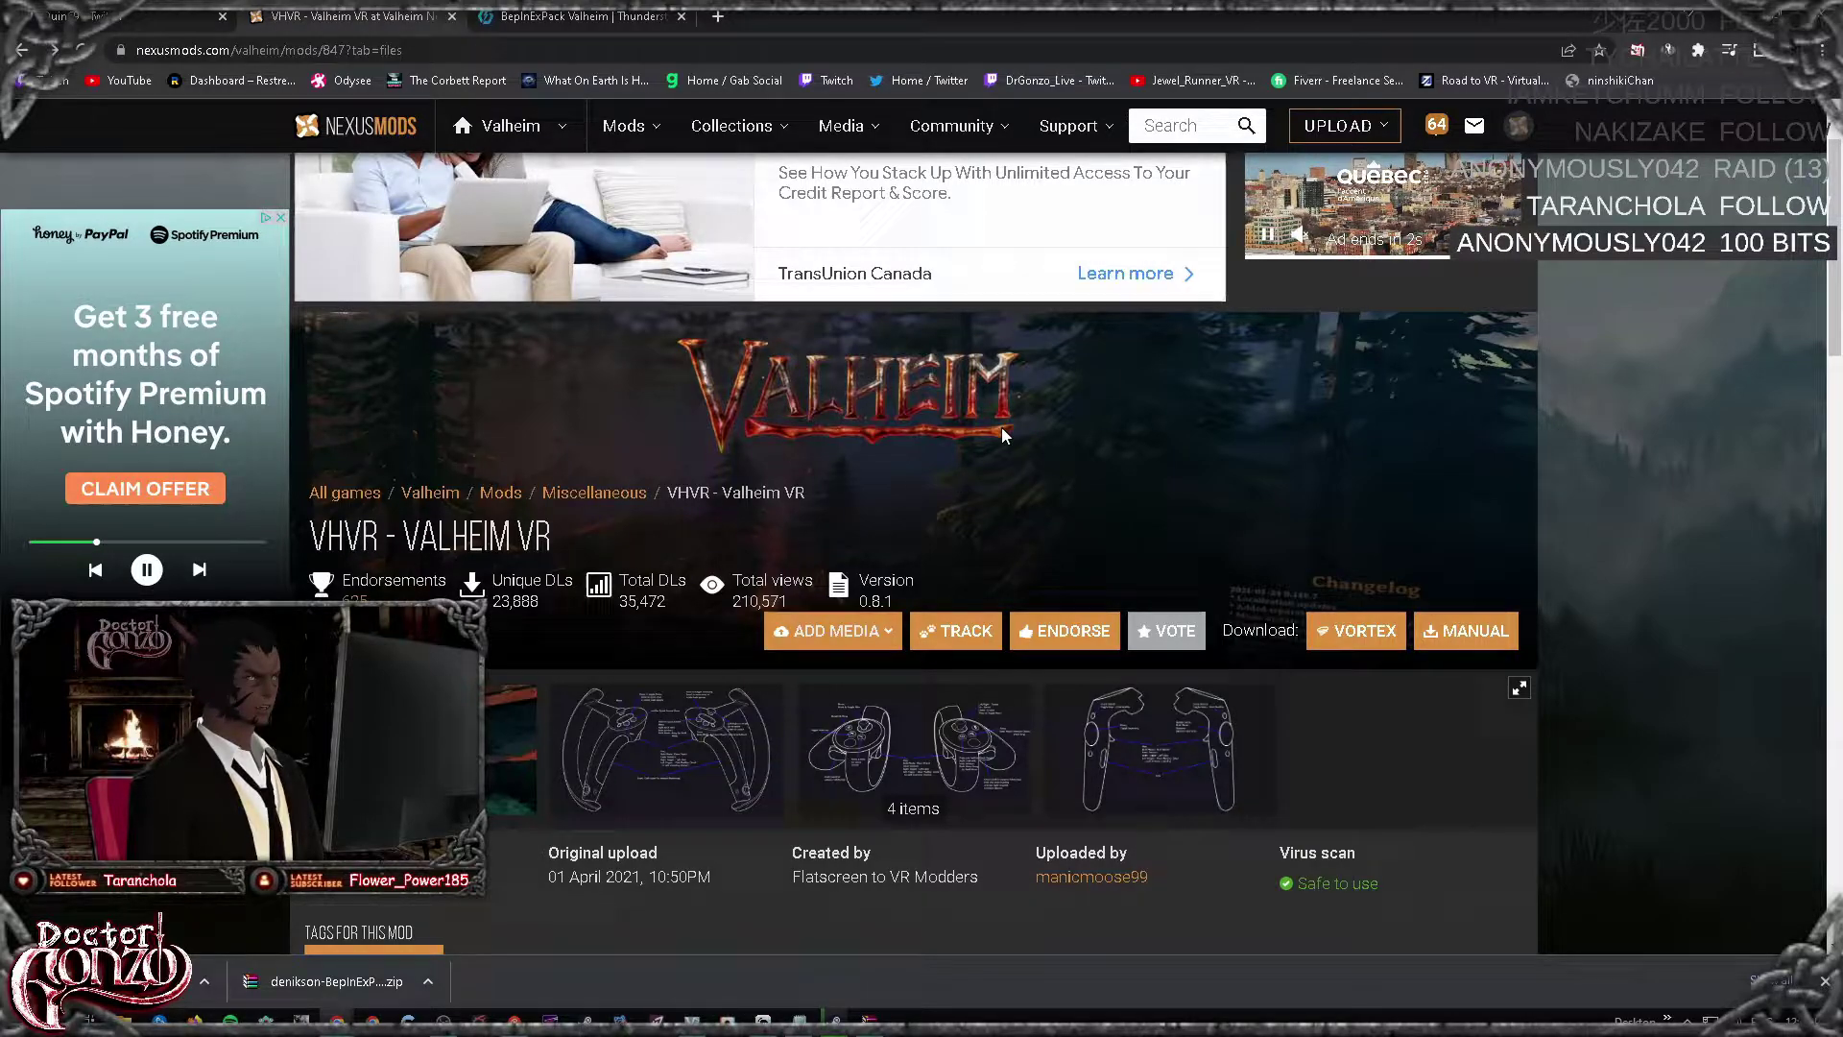
{"action": "scroll", "coordinate": [960, 430], "scroll_direction": "down", "scroll_amount": 4}
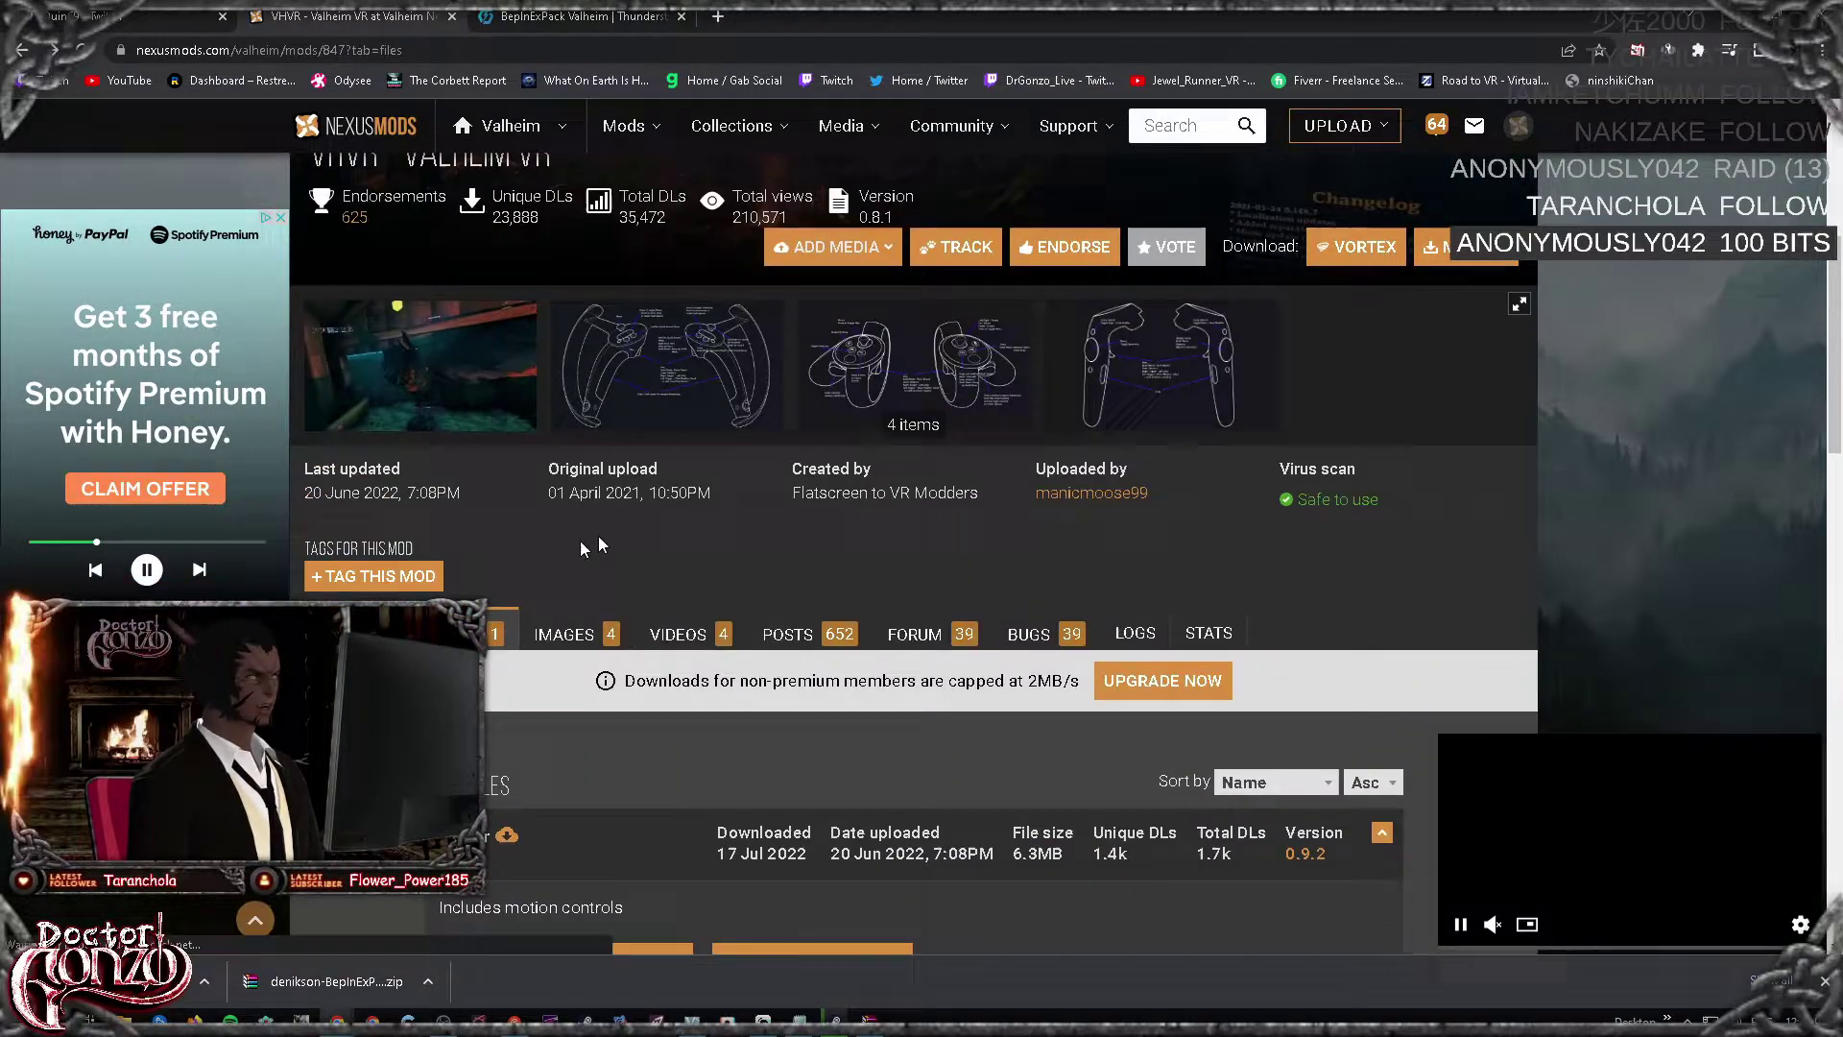
{"action": "left_click", "coordinate": [461, 631]}
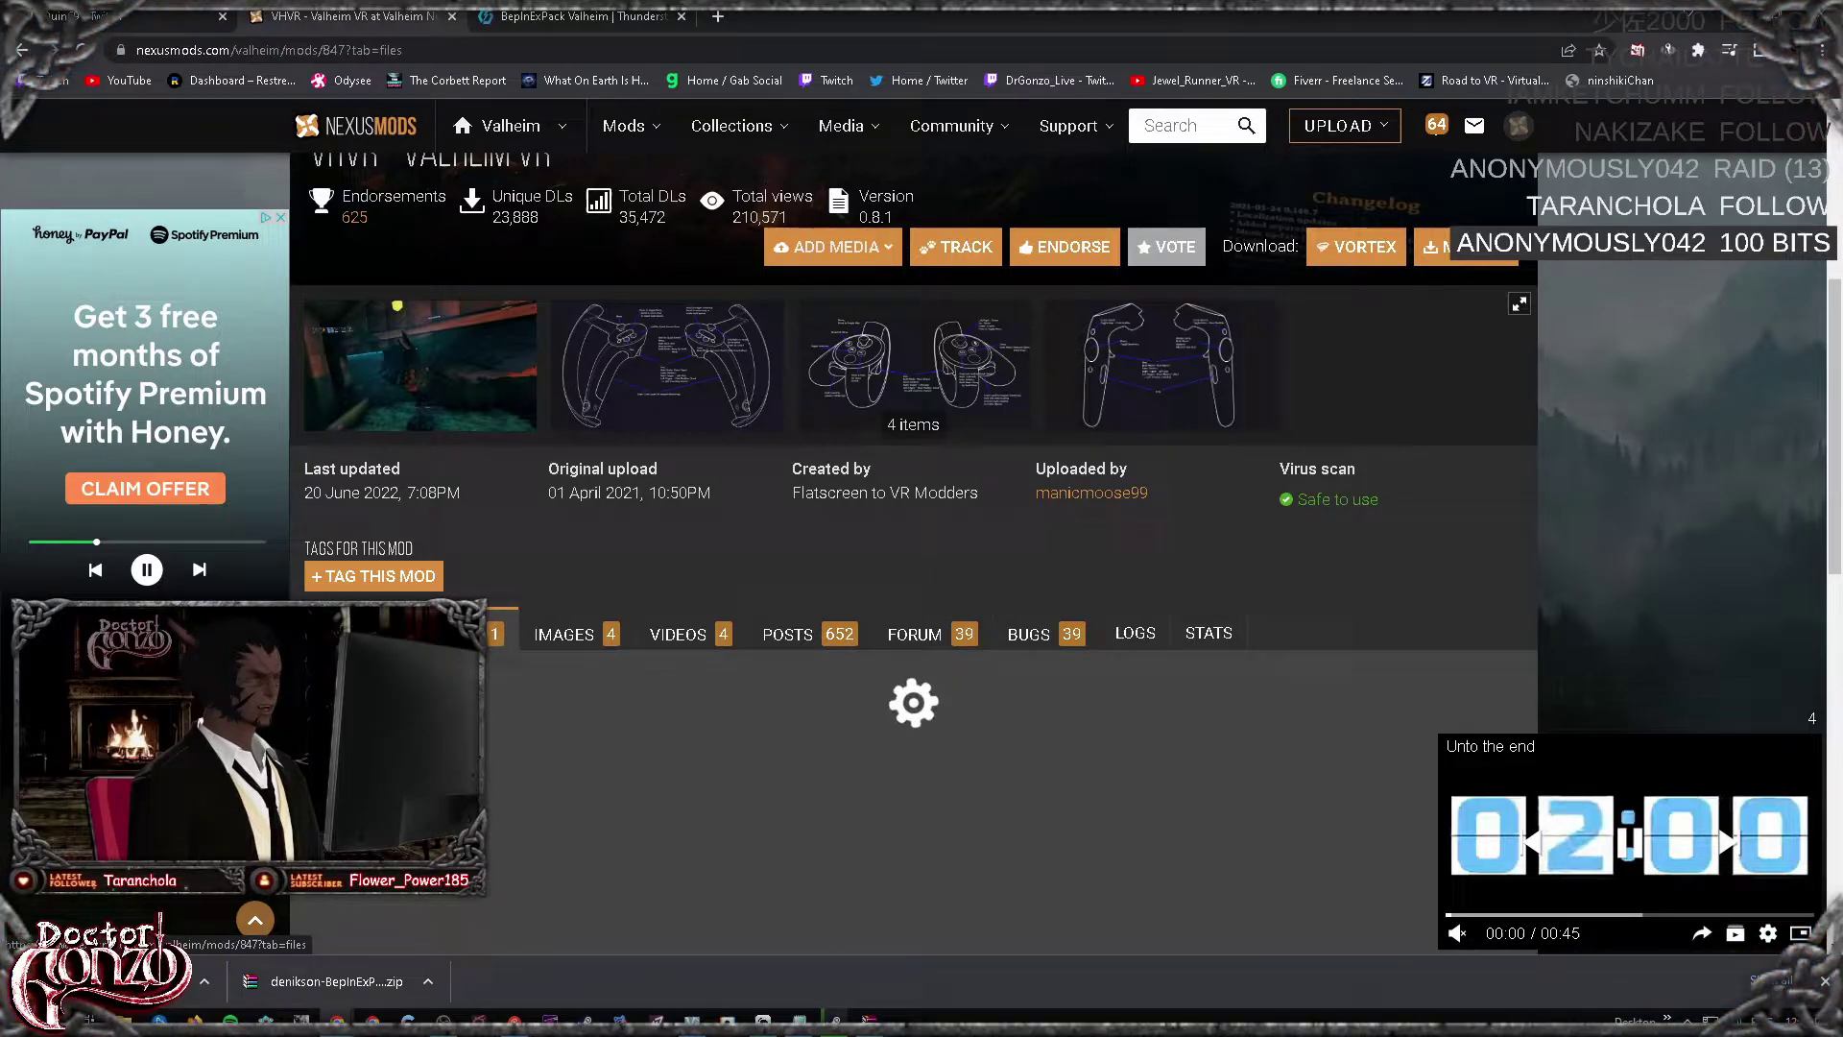
{"action": "scroll", "coordinate": [900, 672], "scroll_direction": "down", "scroll_amount": 3}
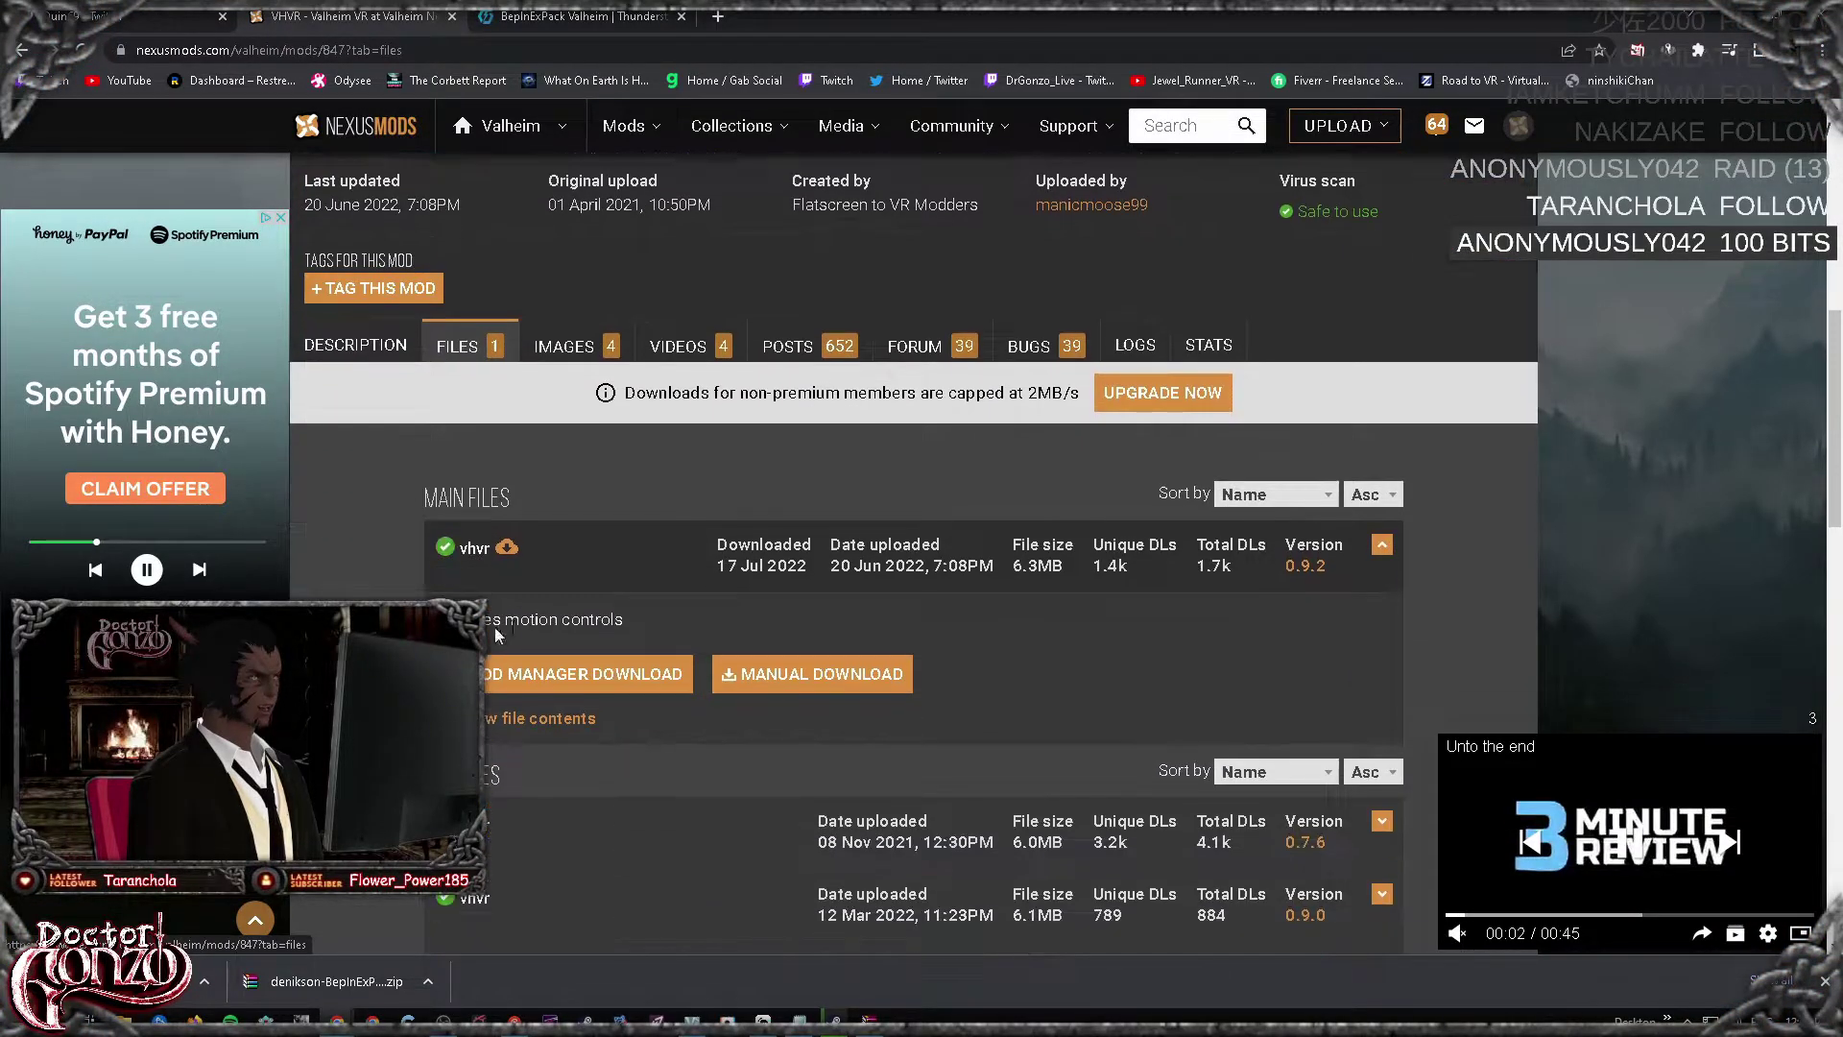
{"action": "left_click", "coordinate": [900, 673]}
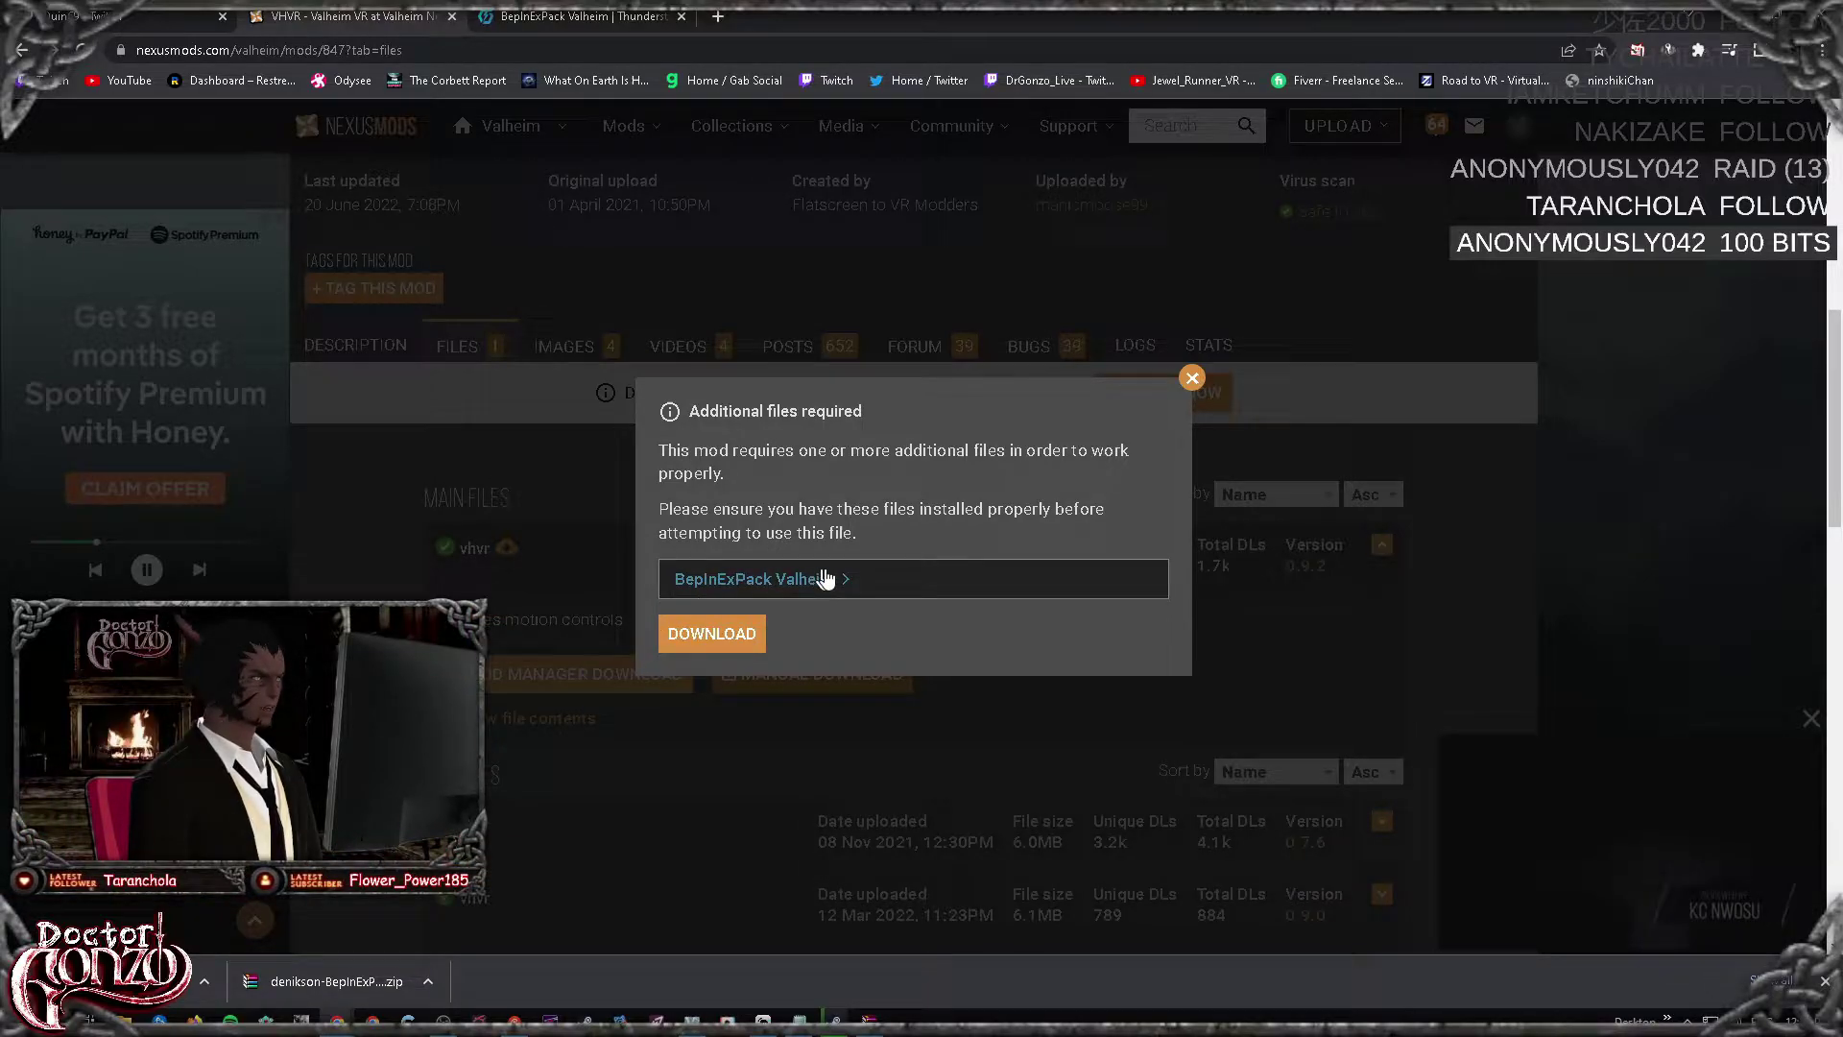
Step: Open the required BepInExPack Valheim page, examine its manual download option, and close the duplicate and package pages
{"action": "left_click", "coordinate": [751, 581]}
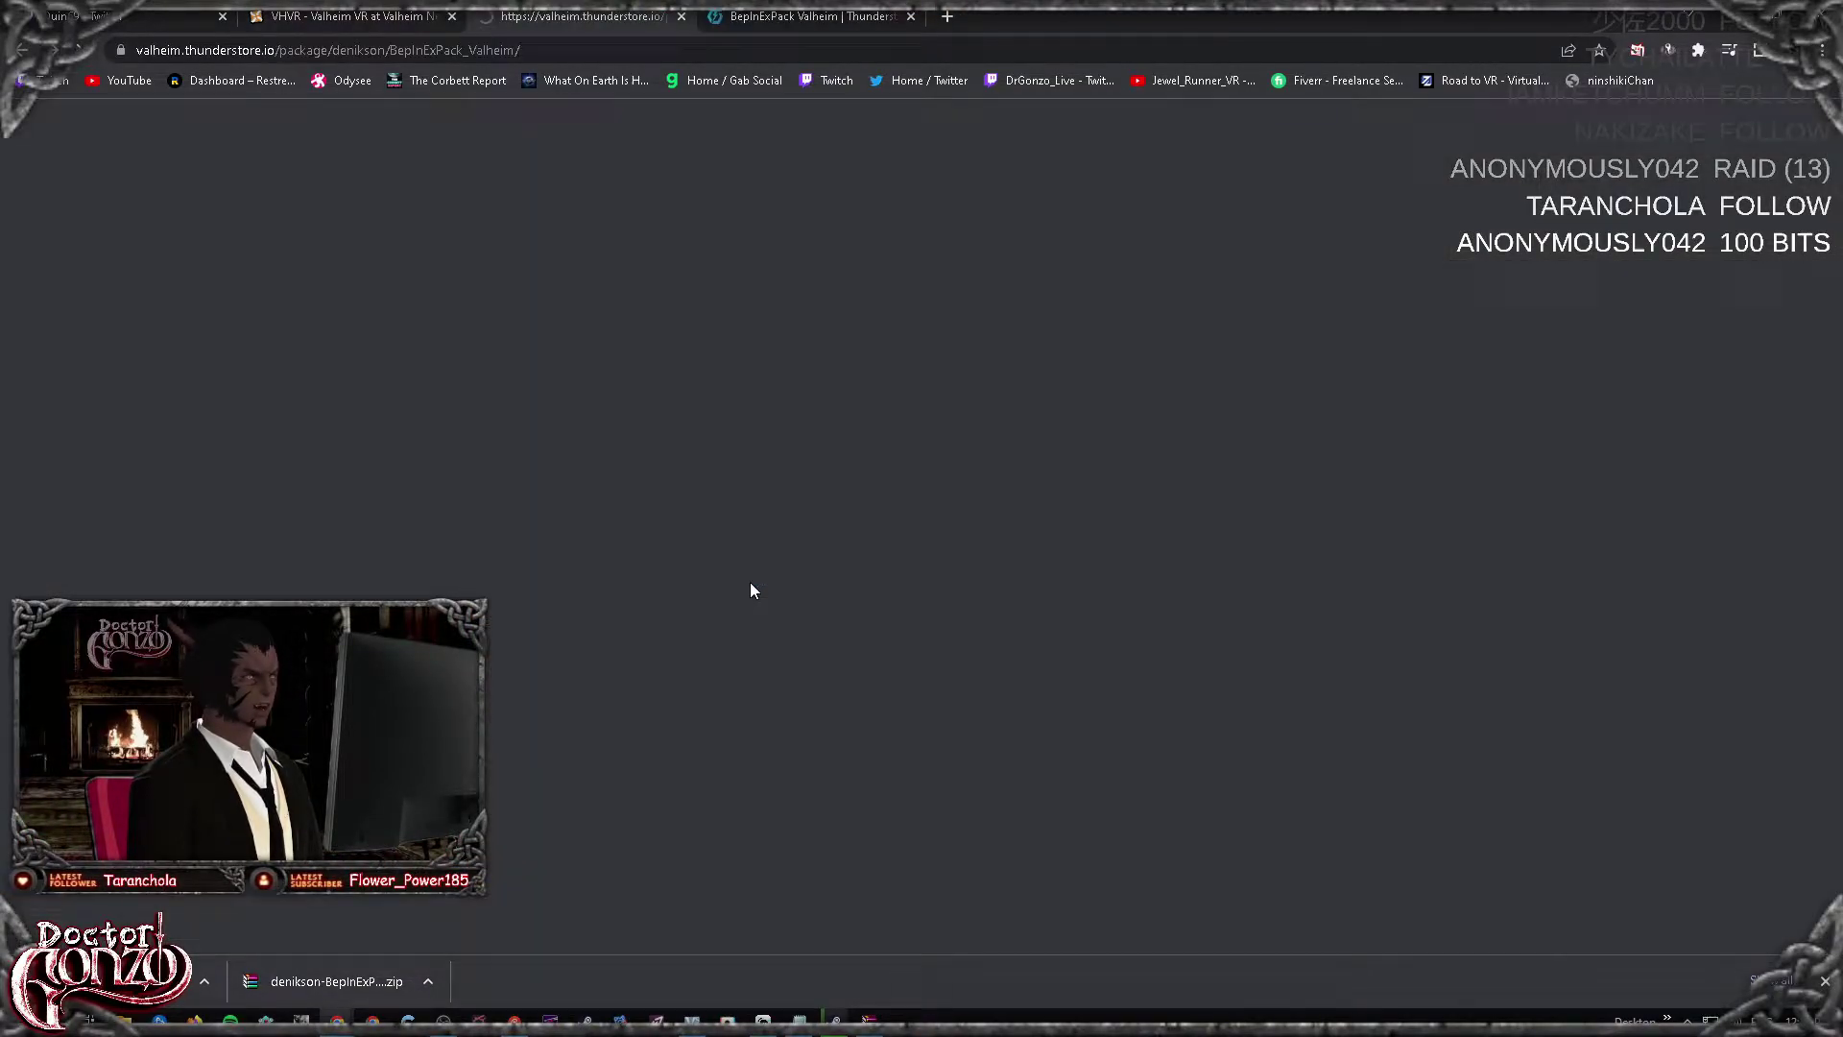
{"action": "left_click", "coordinate": [910, 17]}
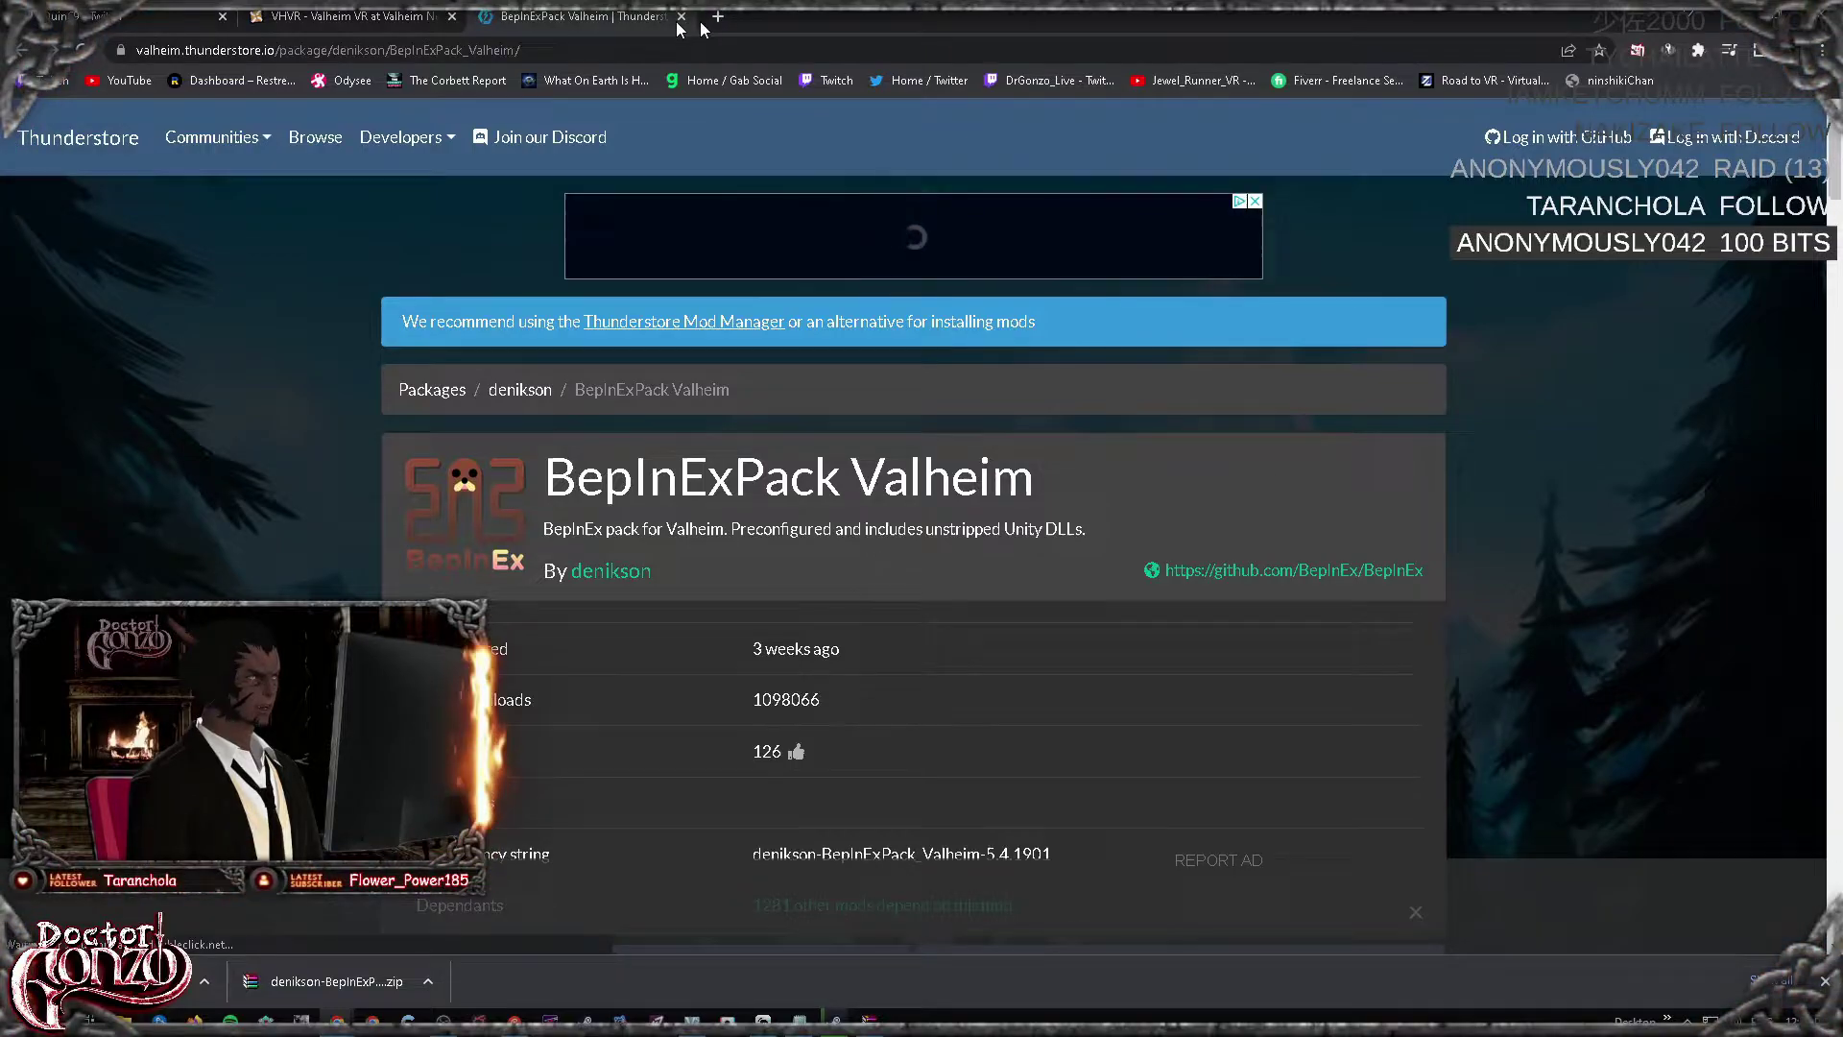
{"action": "scroll", "coordinate": [966, 445], "scroll_direction": "down", "scroll_amount": 4}
{"action": "scroll", "coordinate": [966, 446], "scroll_direction": "down", "scroll_amount": 2}
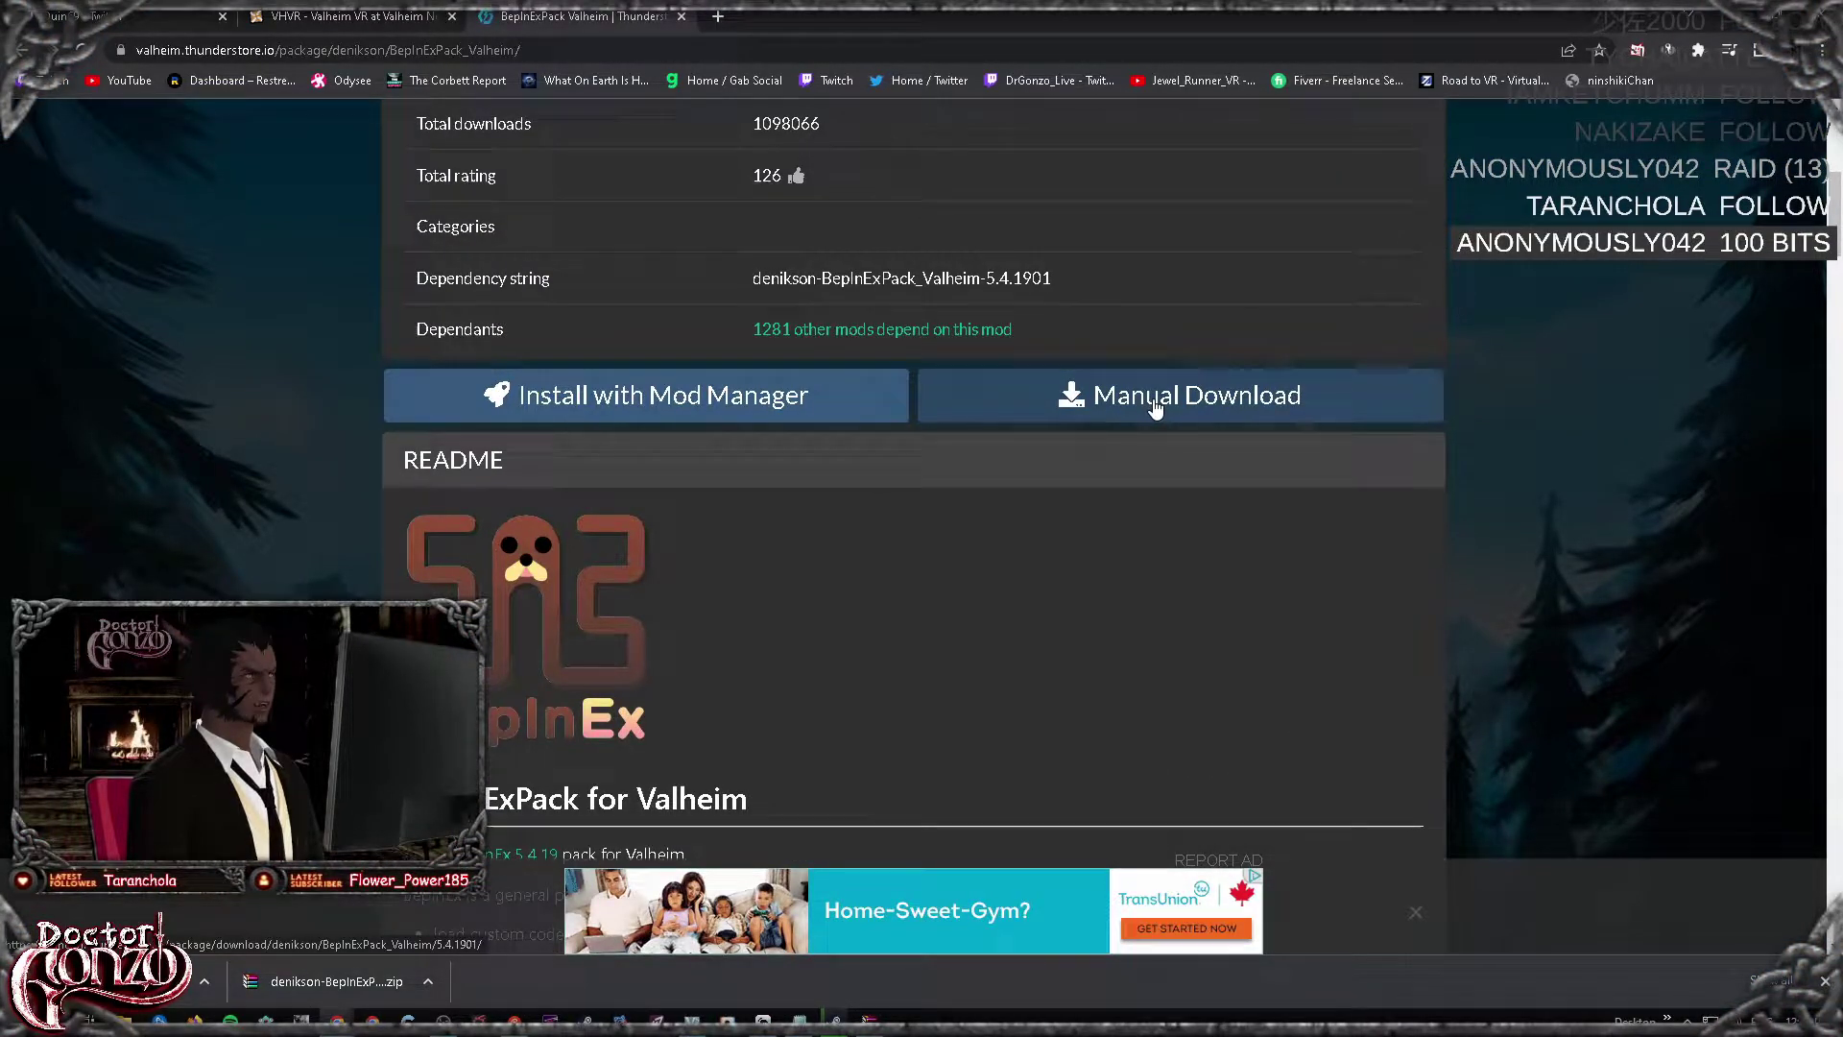
{"action": "scroll", "coordinate": [929, 293], "scroll_direction": "up", "scroll_amount": 4}
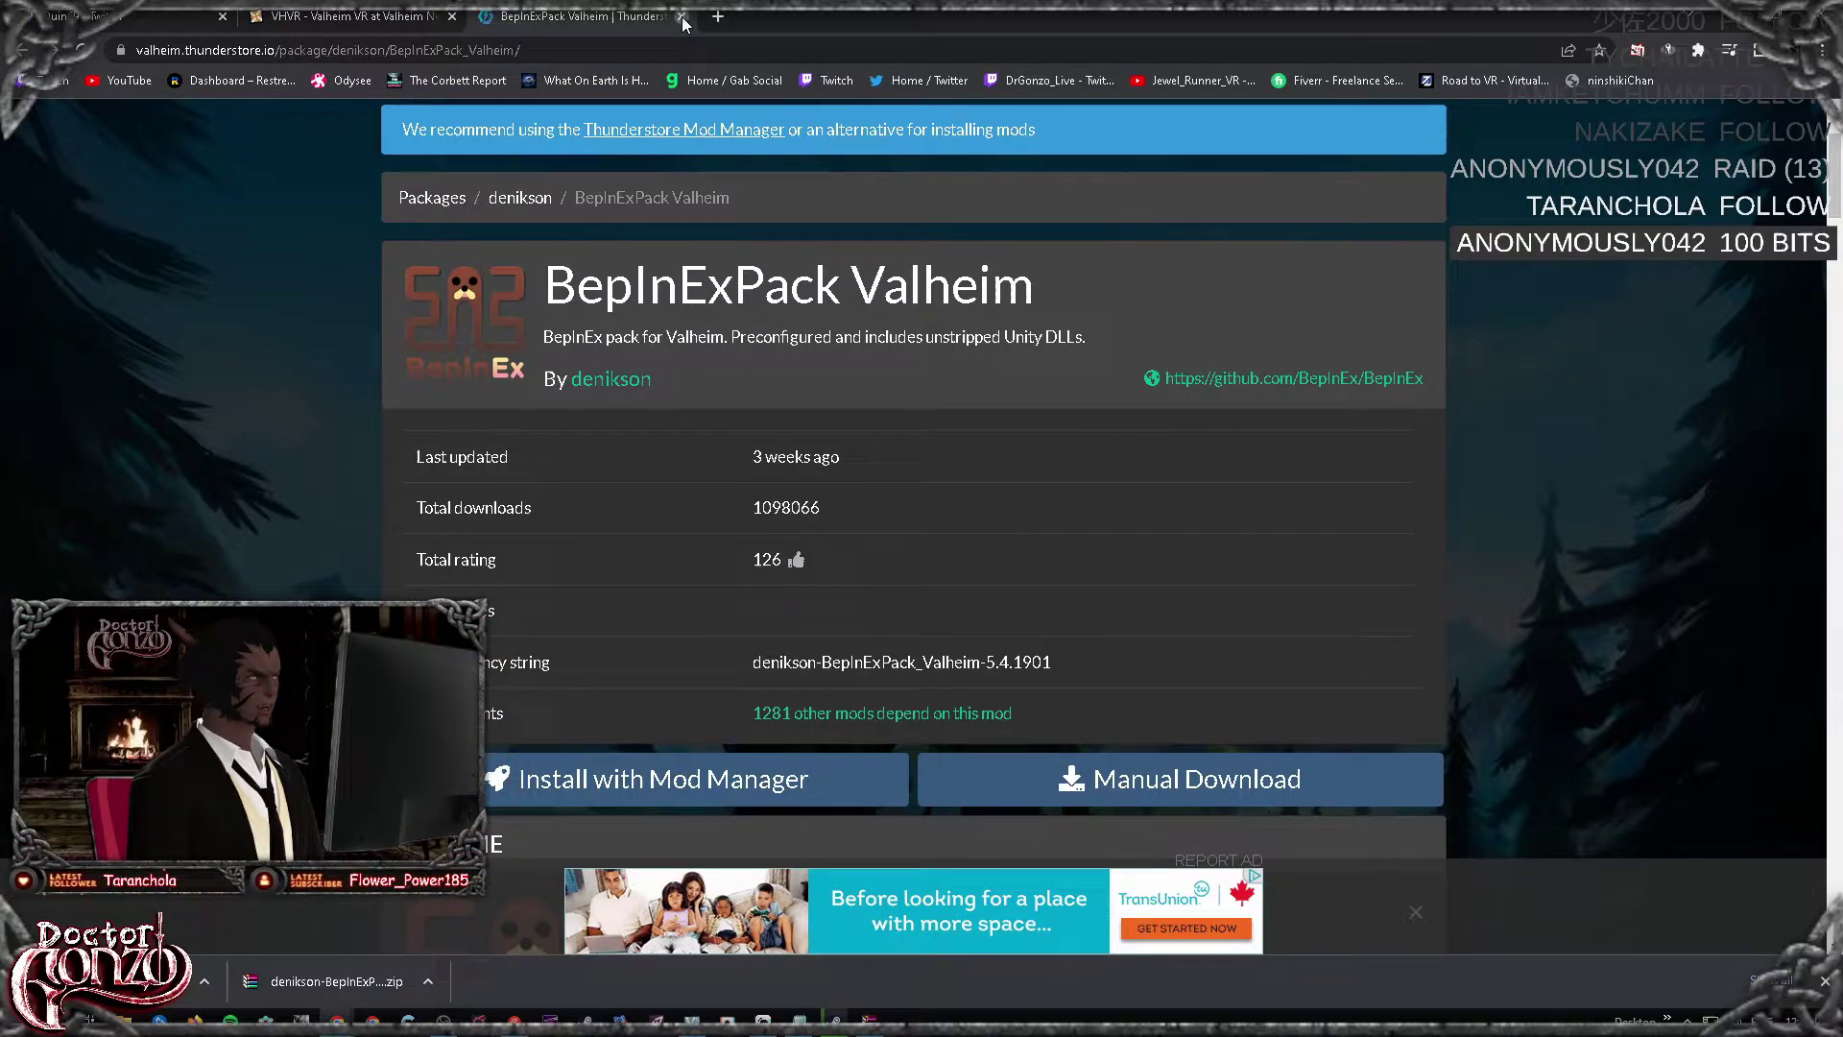
{"action": "left_click", "coordinate": [681, 16]}
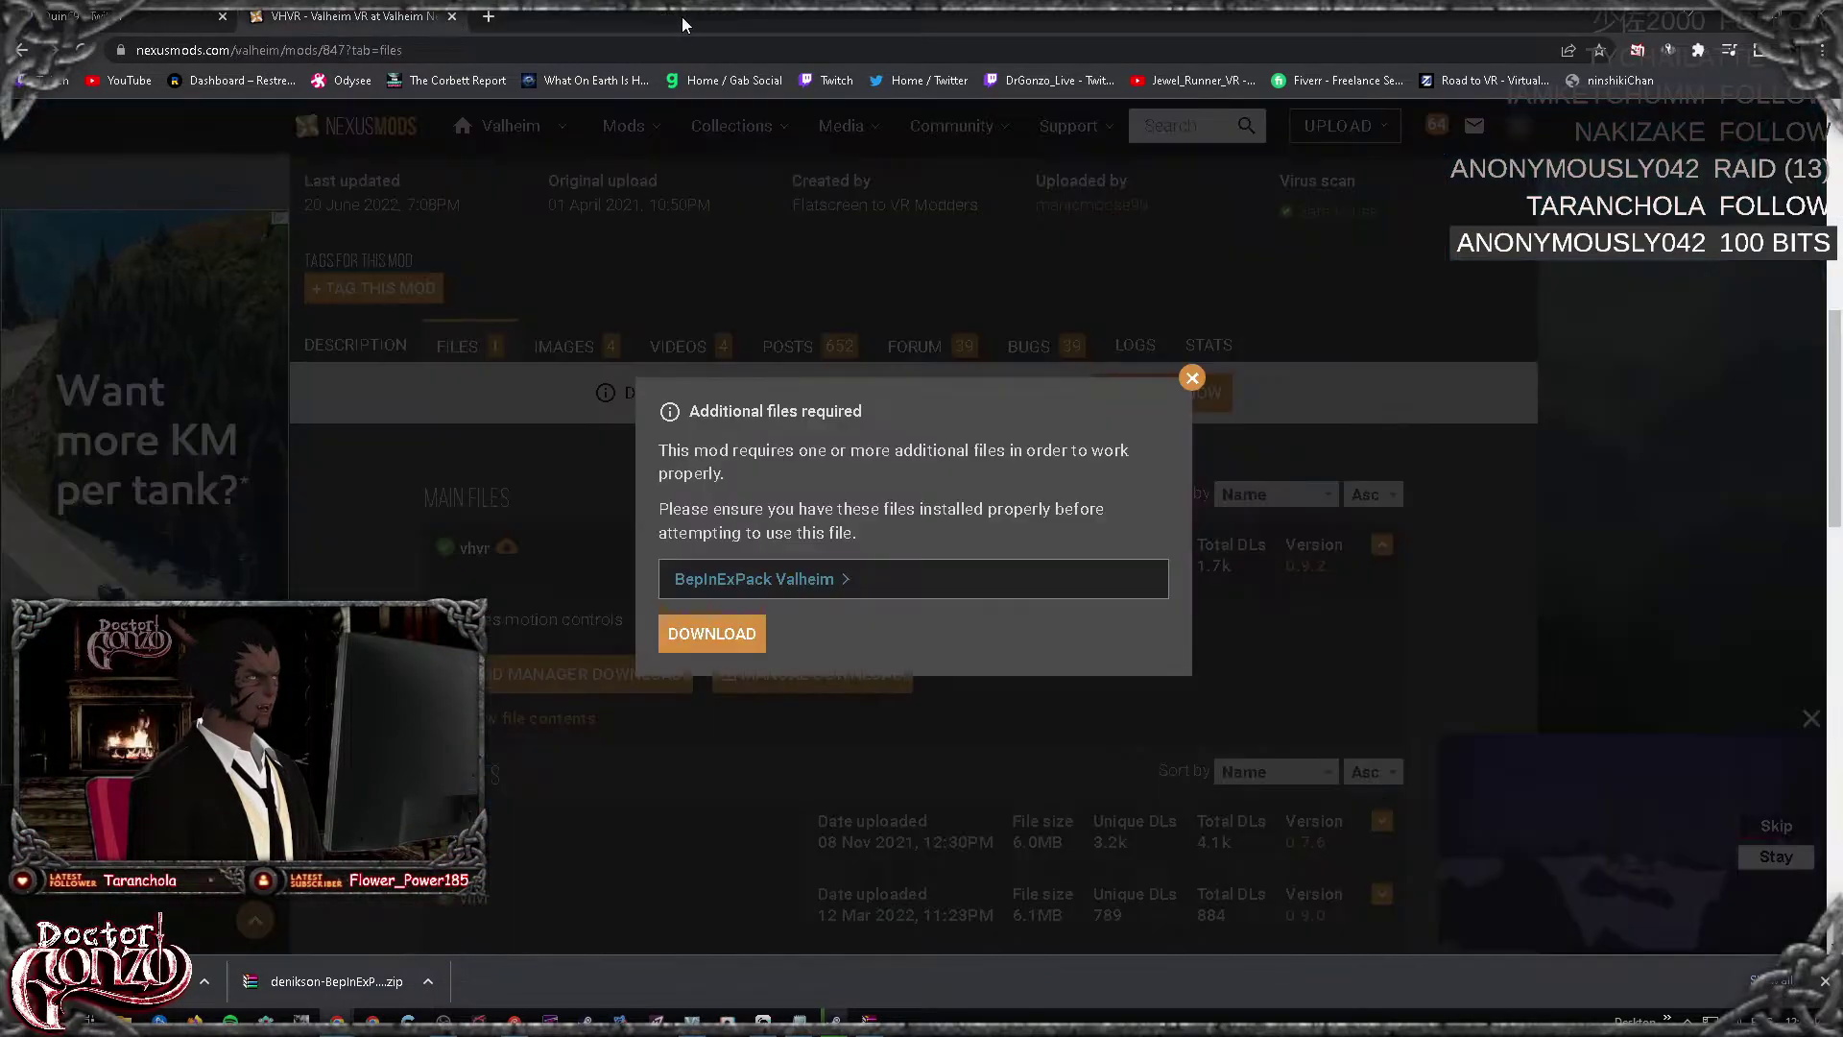
Step: Dismiss the requirements notice, request the manual download of vhvr 0.9.2 again and proceed to its download type choices
{"action": "left_click", "coordinate": [1191, 378]}
{"action": "scroll", "coordinate": [873, 465], "scroll_direction": "down", "scroll_amount": 3}
{"action": "scroll", "coordinate": [845, 576], "scroll_direction": "up", "scroll_amount": 3}
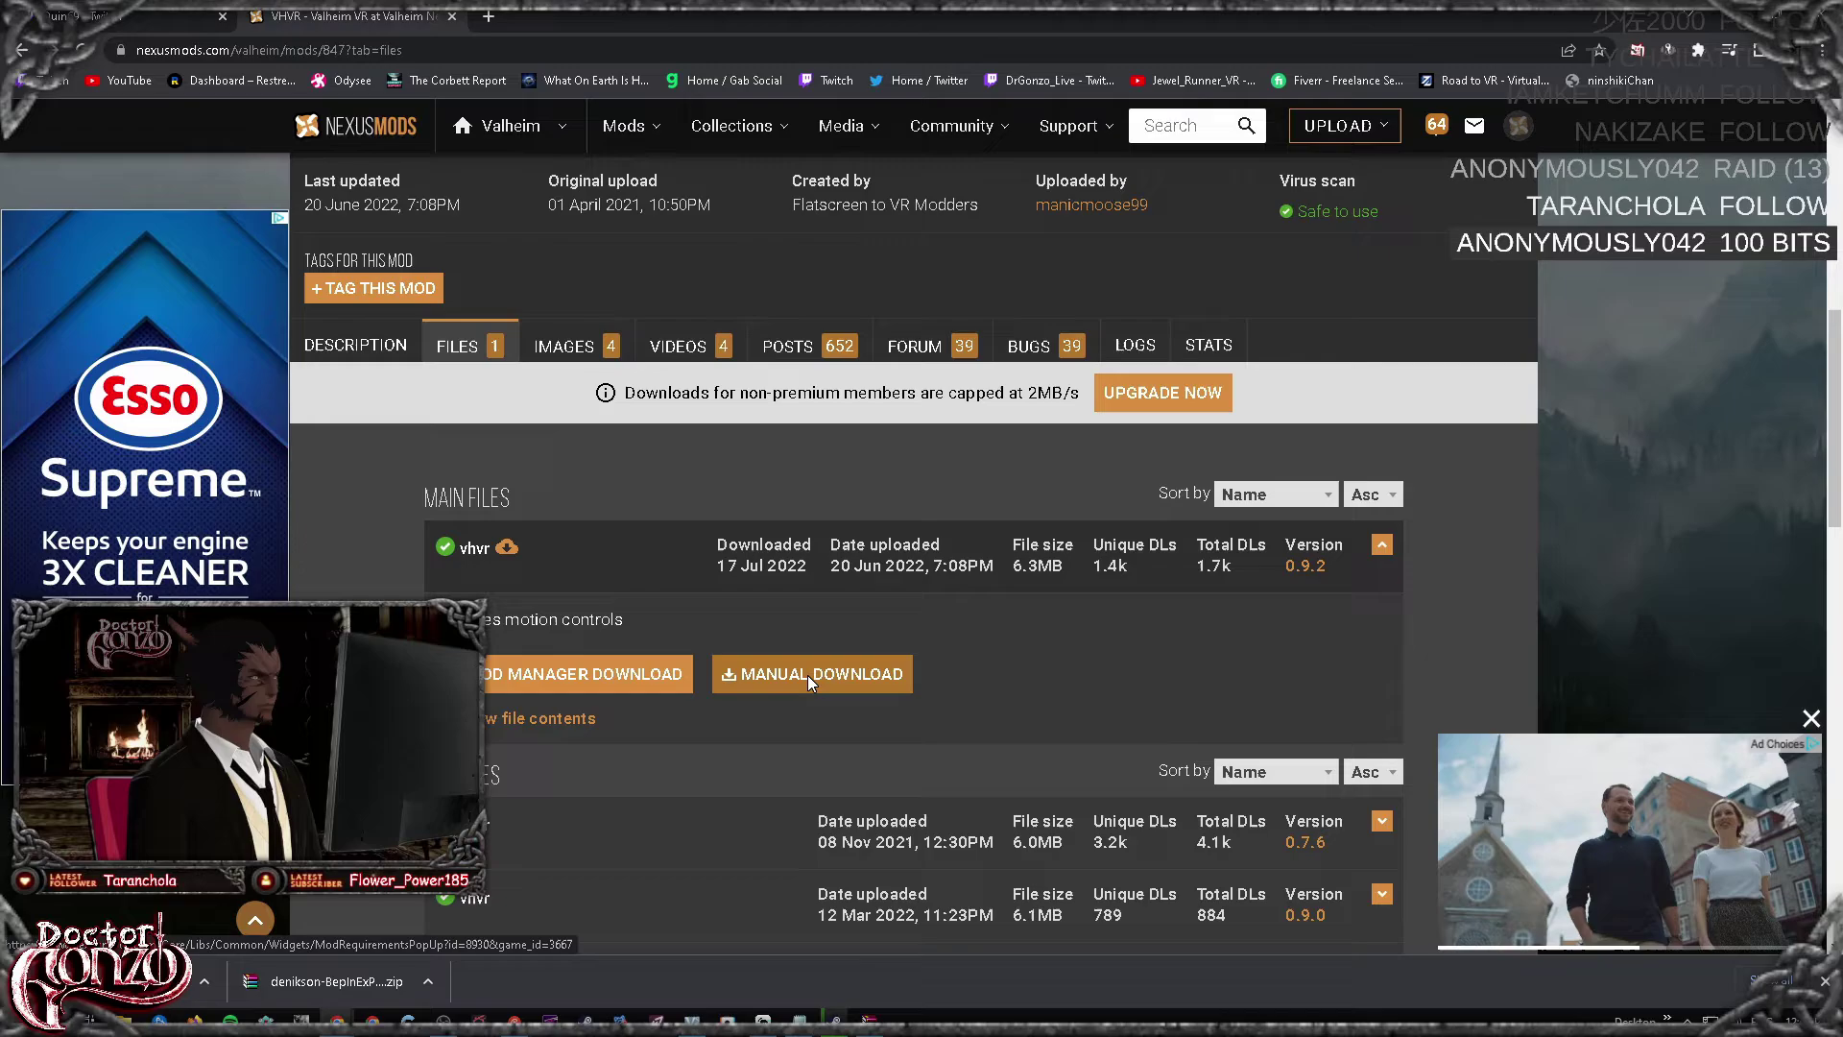
{"action": "left_click", "coordinate": [809, 675]}
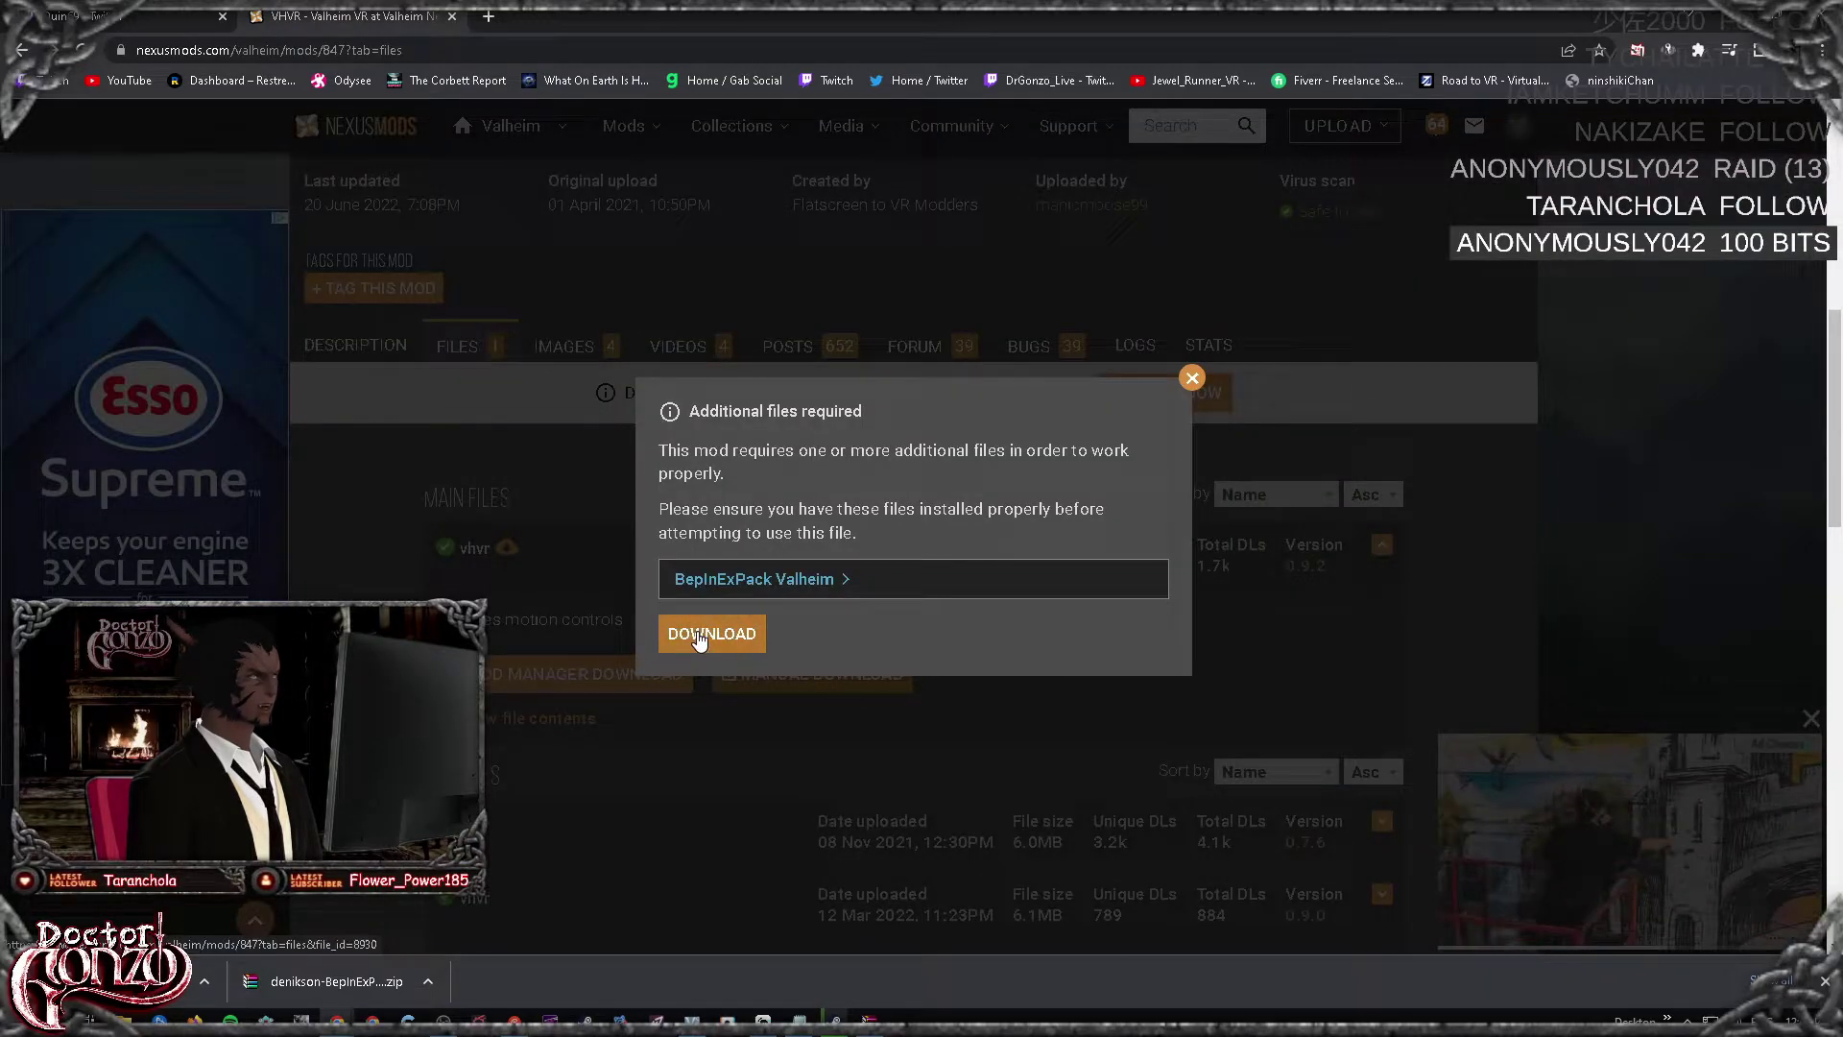
{"action": "left_click", "coordinate": [699, 642]}
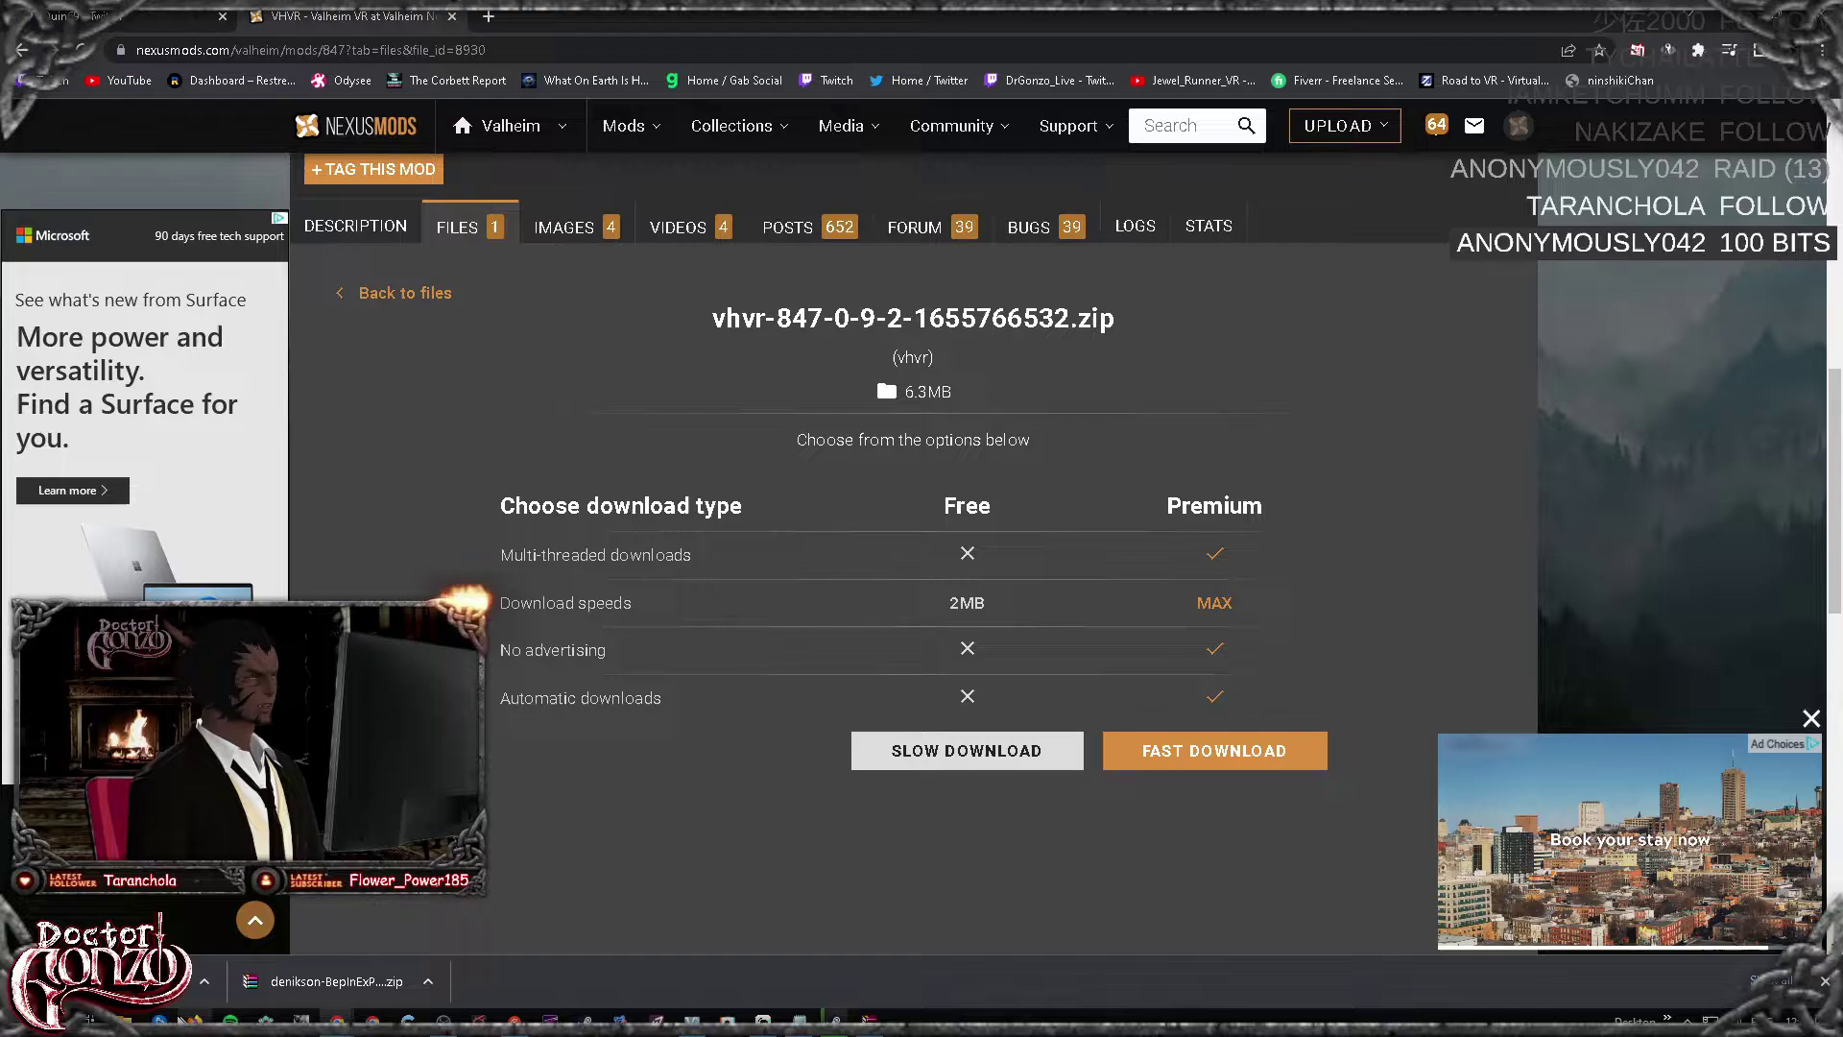
Step: Switch to the Notepad guide and highlight the Step 3 instruction about extracting the VR mod into the game folder
{"action": "key", "text": "alt+Tab"}
{"action": "left_click_drag", "start_coordinate": [511, 453], "coordinate": [567, 456]}
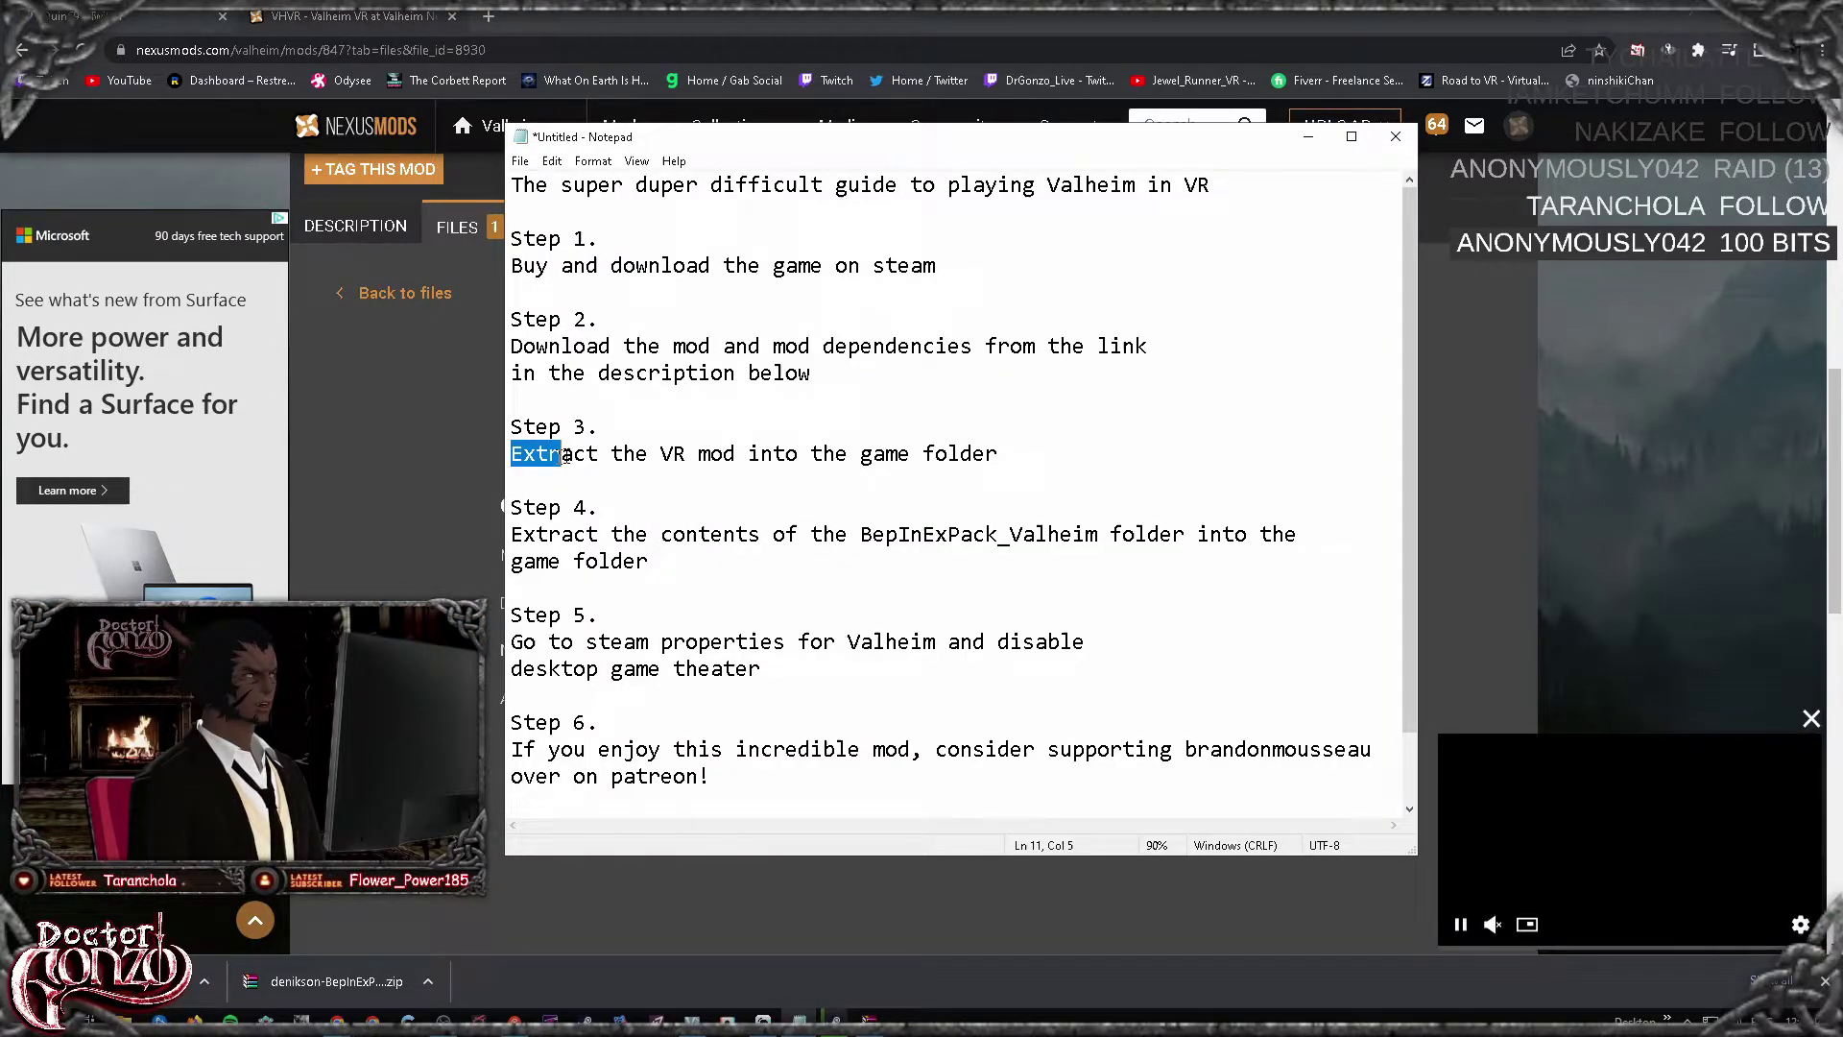
{"action": "left_click_drag", "start_coordinate": [902, 449], "coordinate": [985, 451]}
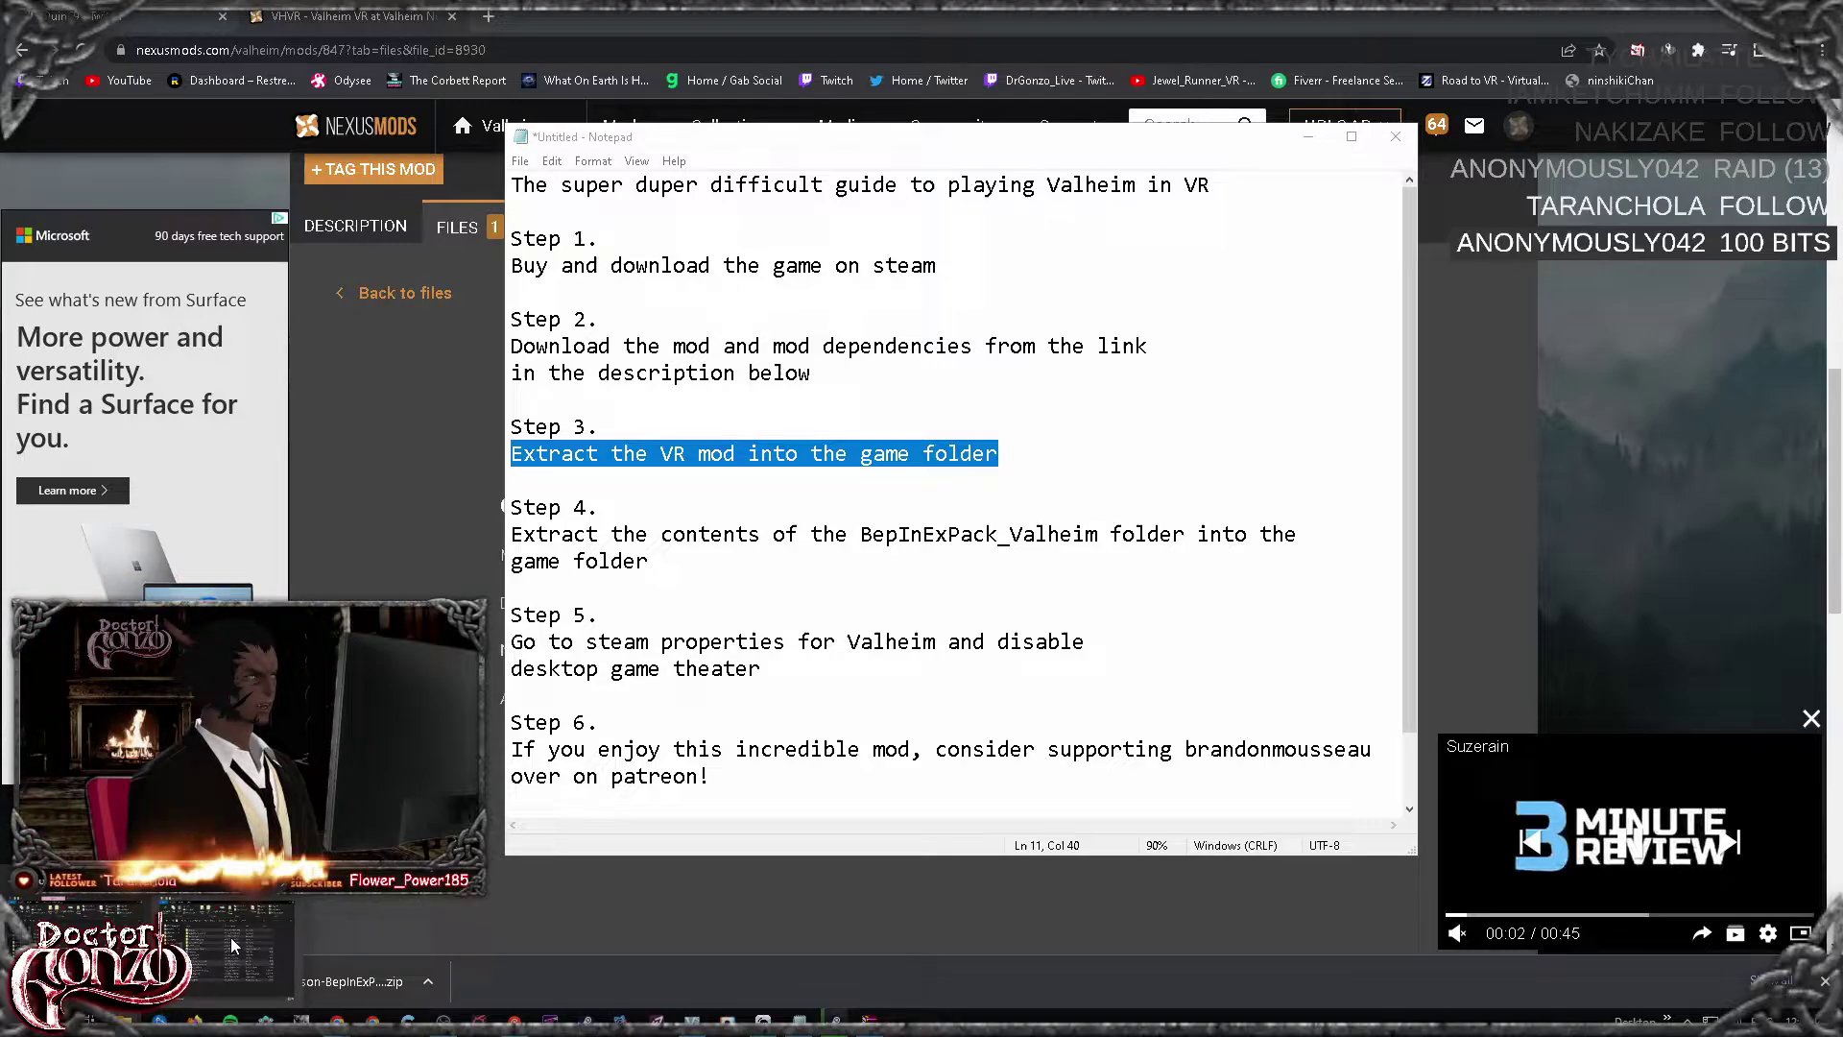
Step: Switch to Steam and browse the local files of Valheim to open its game folder
{"action": "key", "text": "alt+Tab"}
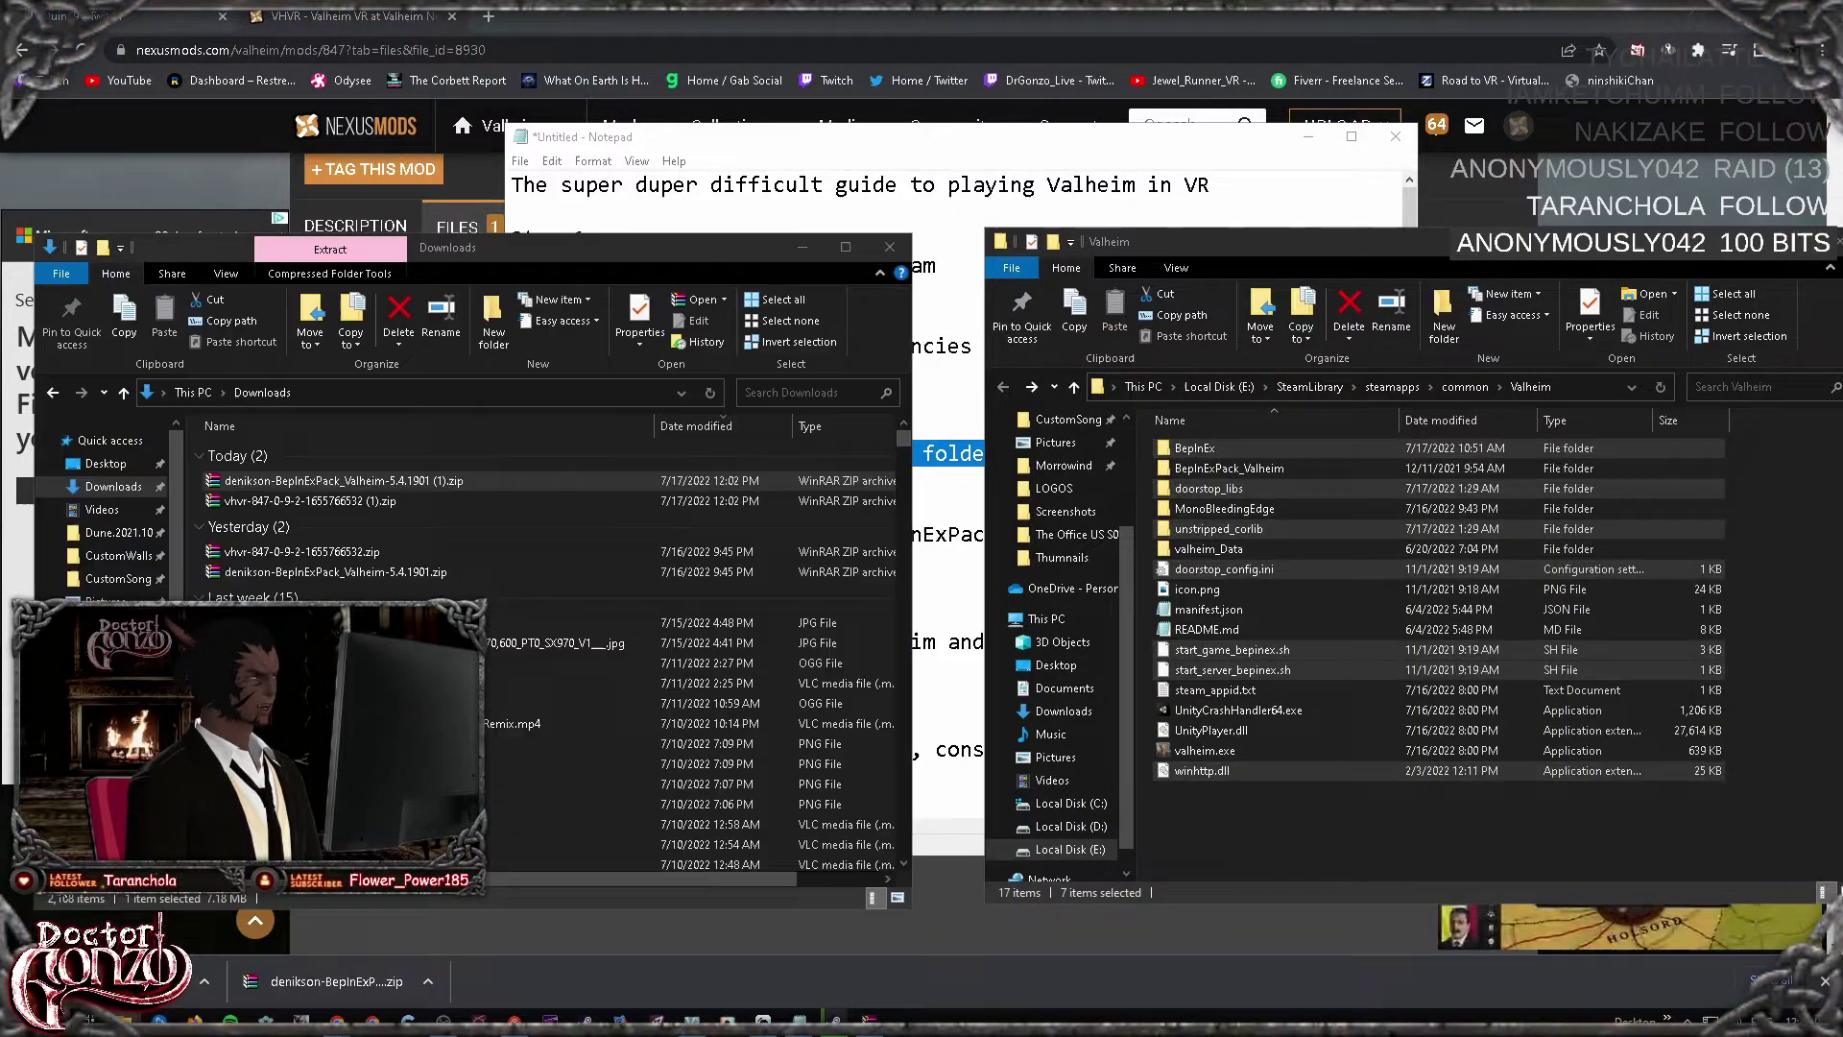
{"action": "key", "text": "alt+Tab"}
{"action": "left_click", "coordinate": [835, 1019]}
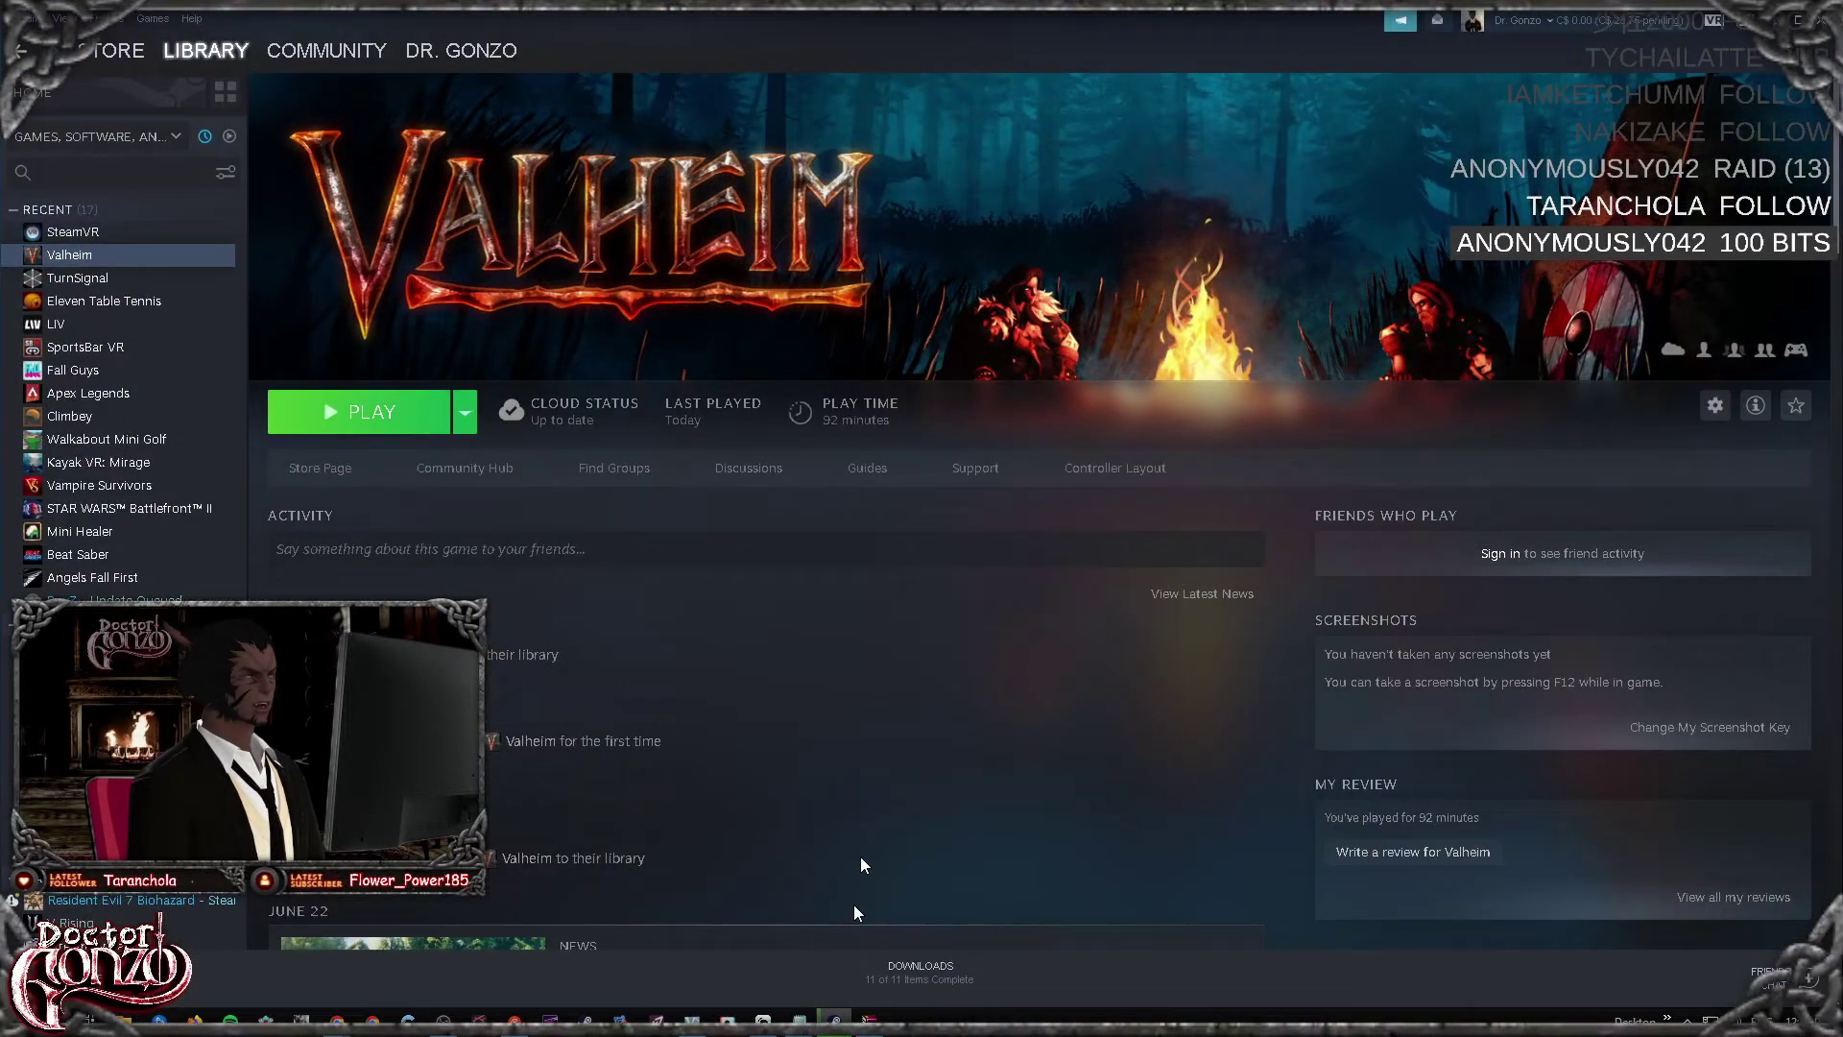
{"action": "right_click", "coordinate": [82, 252]}
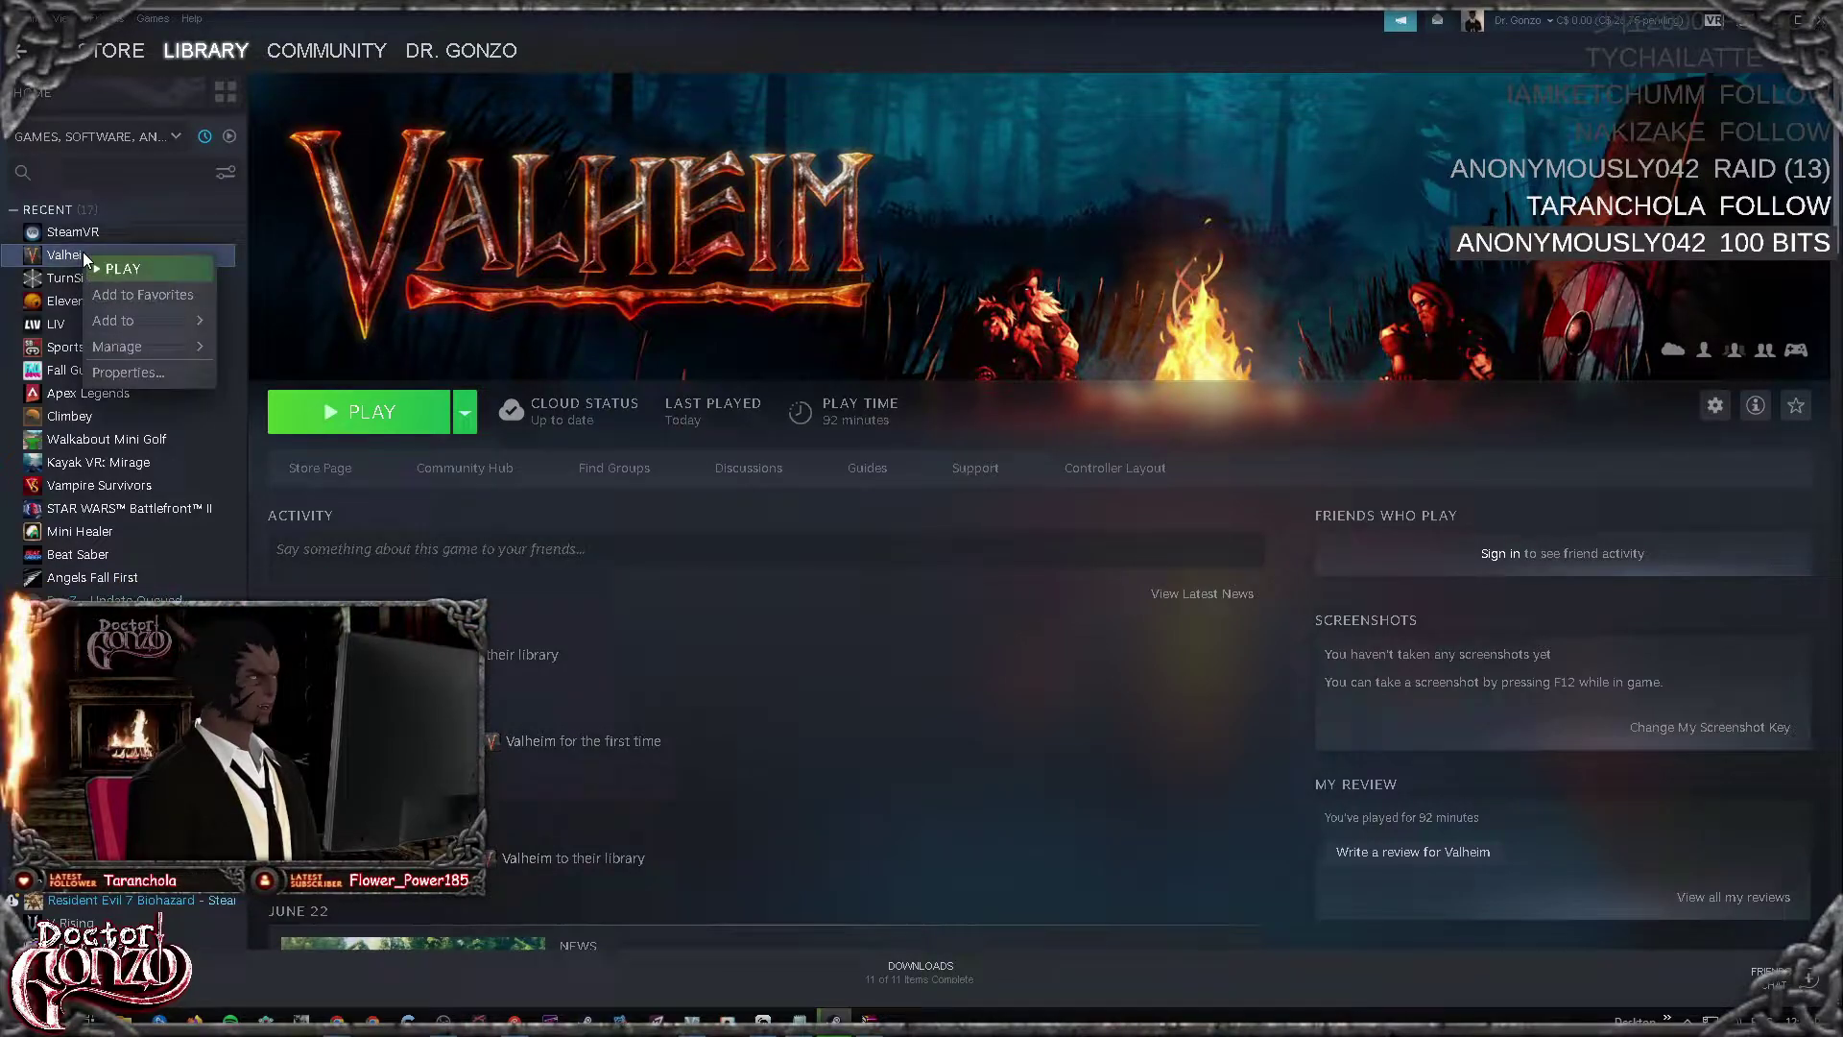
{"action": "mouse_move", "coordinate": [150, 343]}
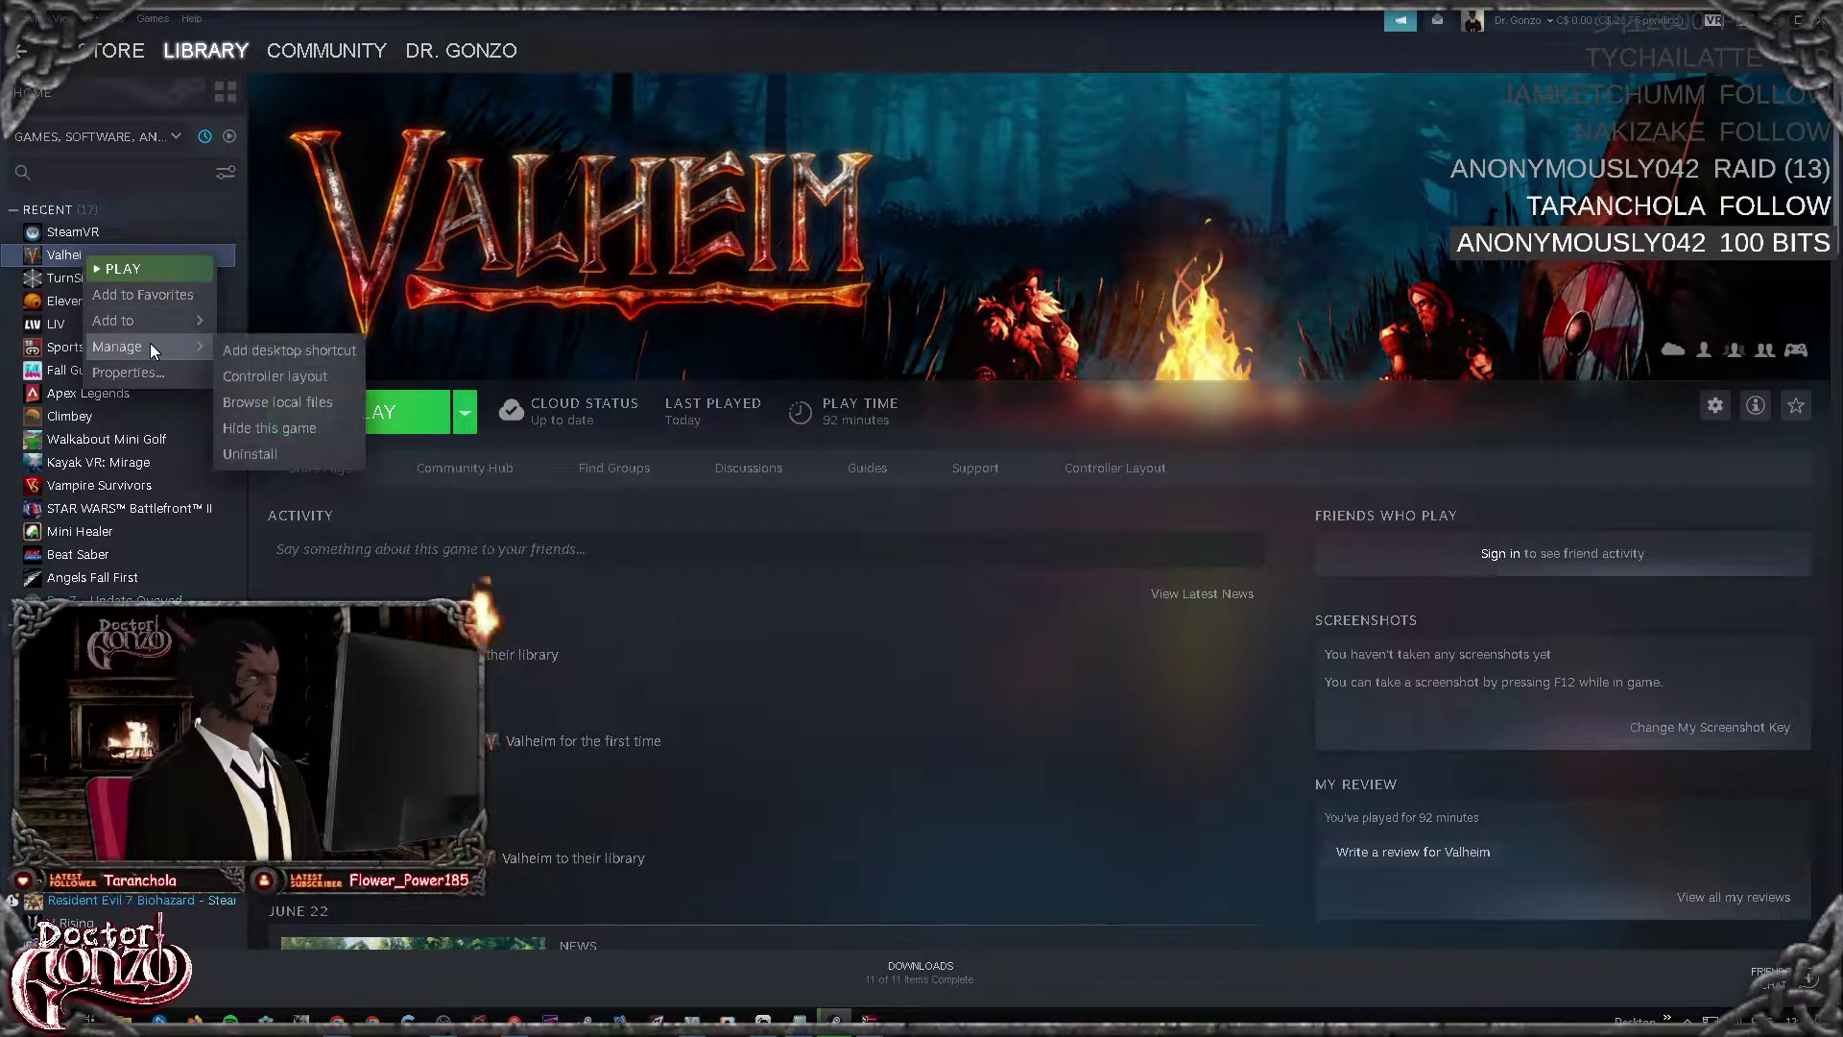
{"action": "left_click", "coordinate": [302, 402]}
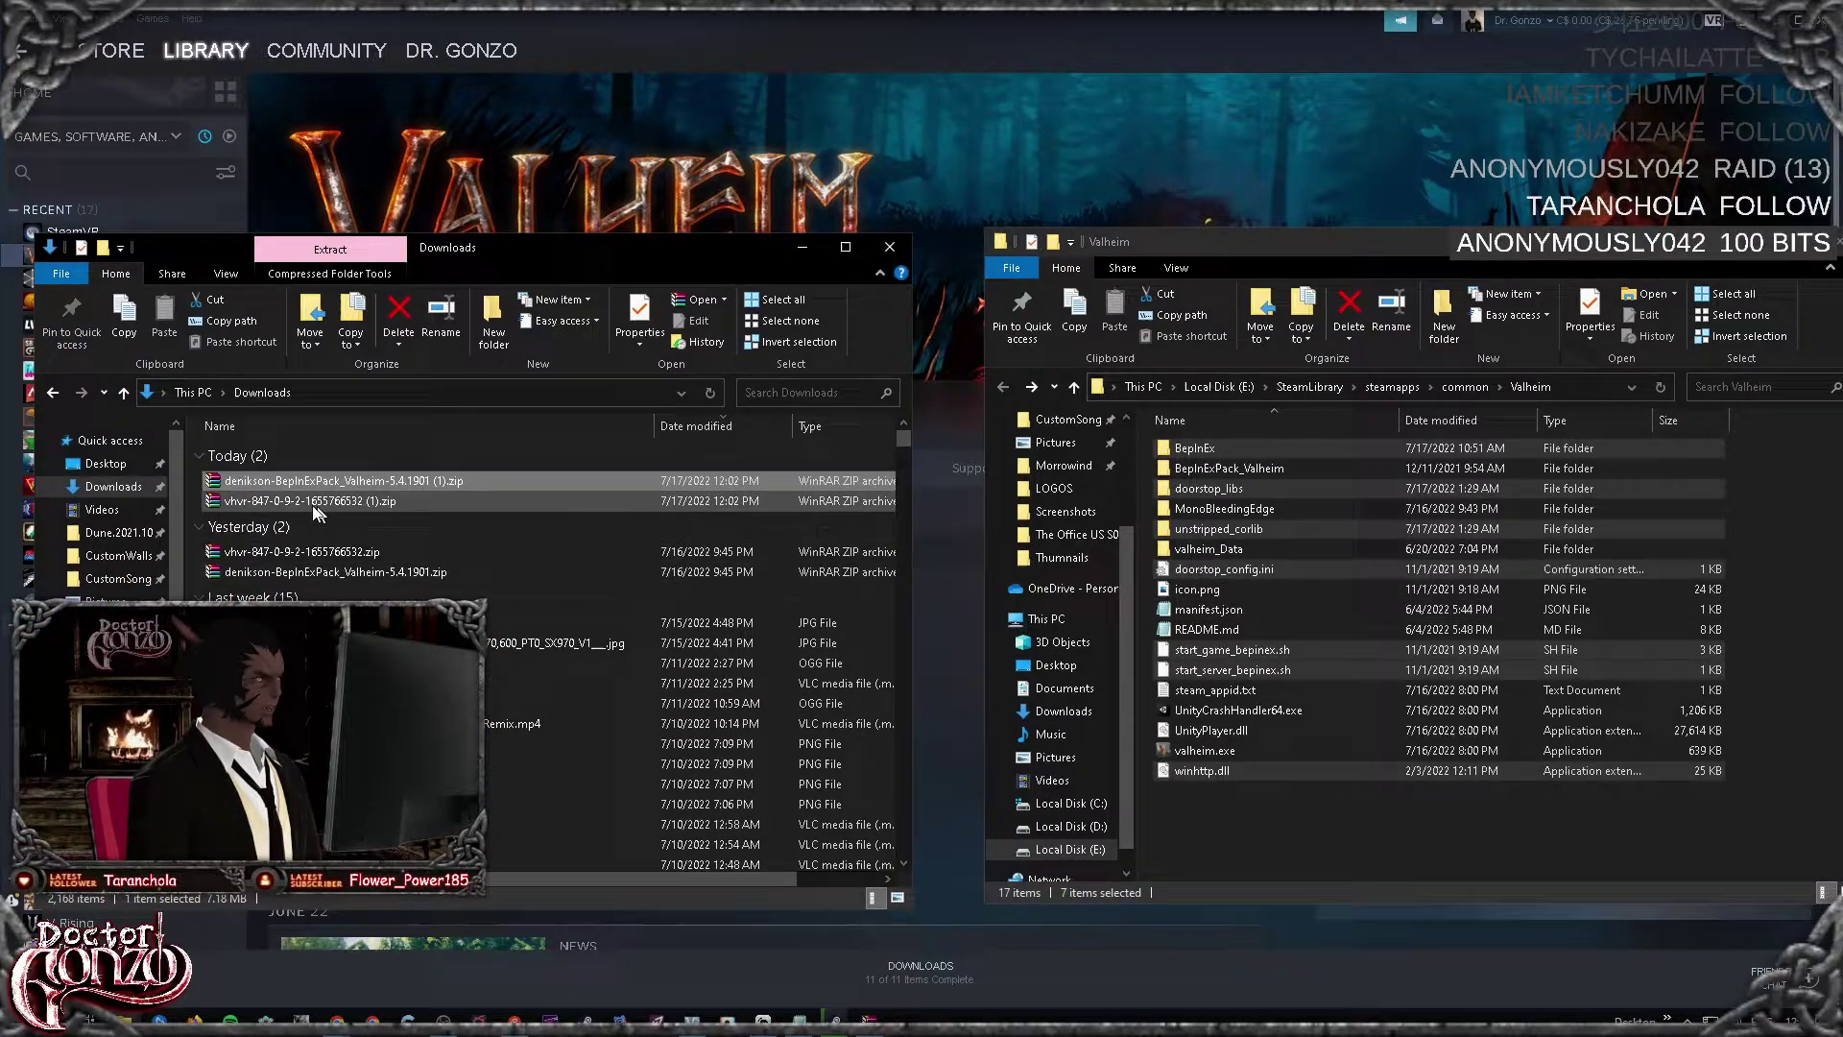
{"action": "left_click", "coordinate": [288, 503]}
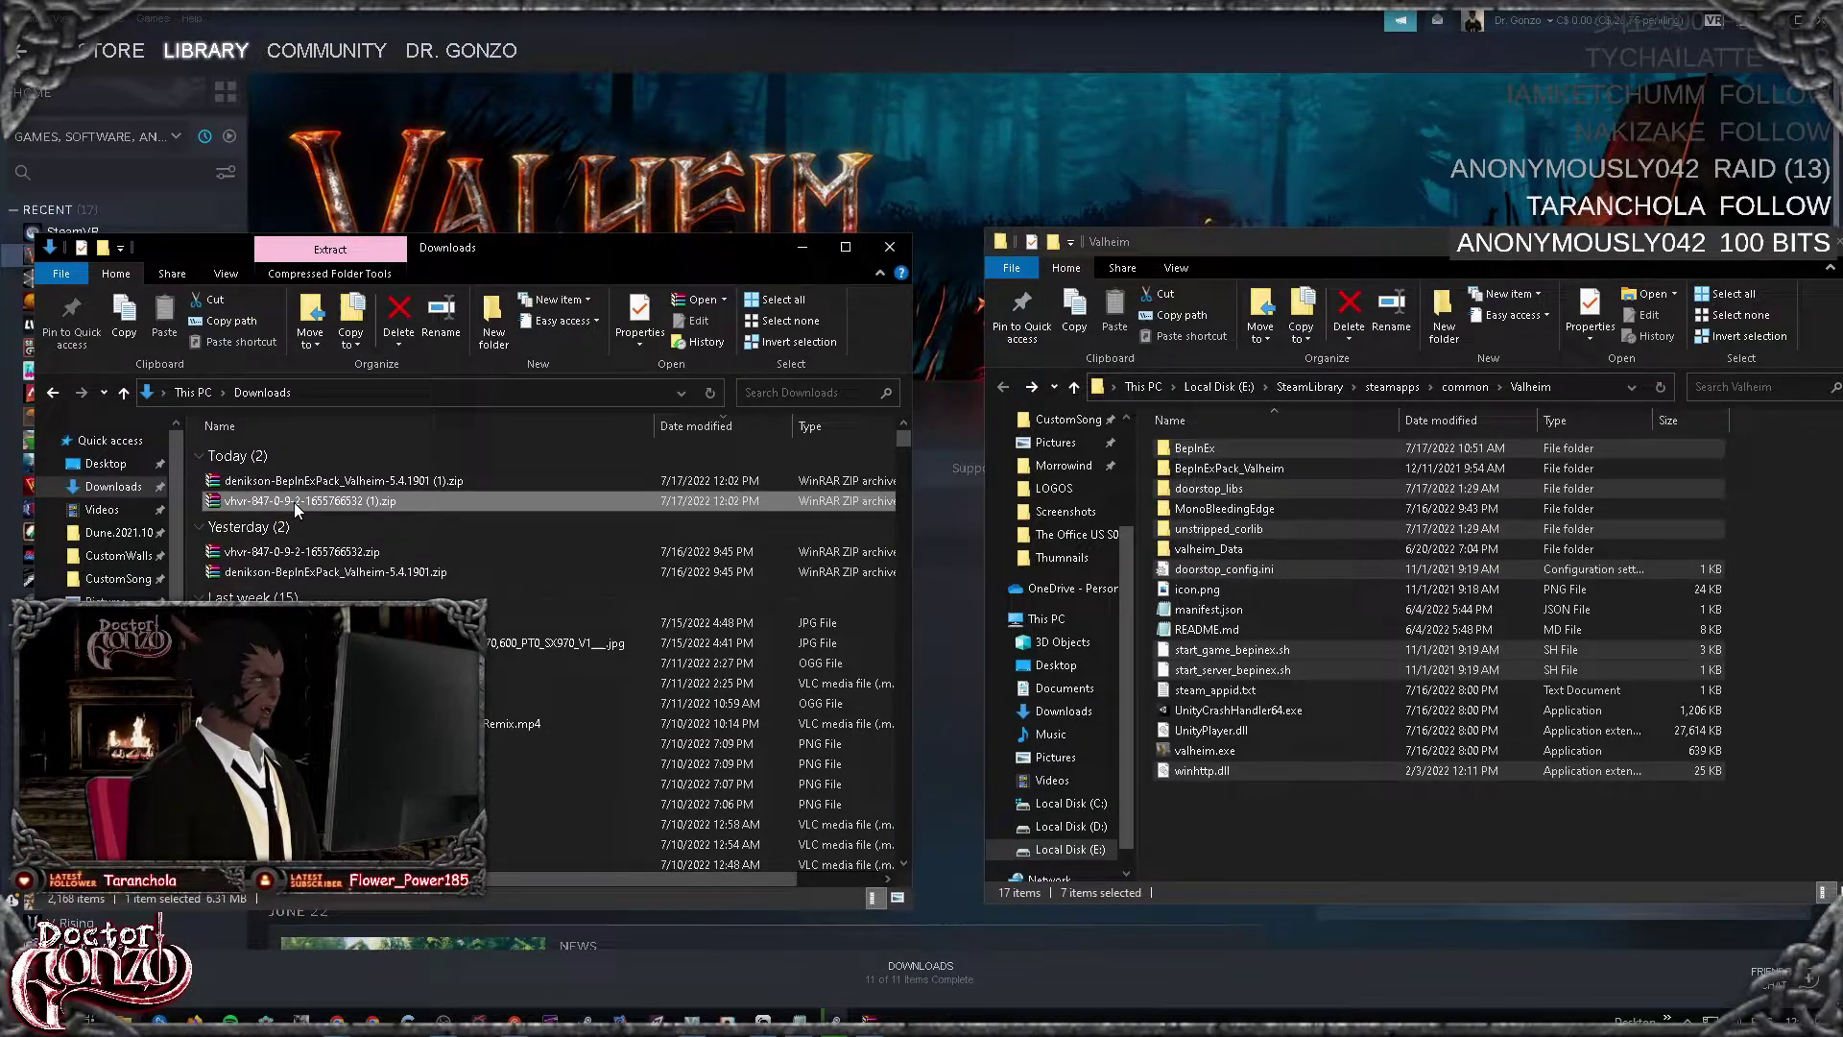
{"action": "double_click", "coordinate": [294, 502]}
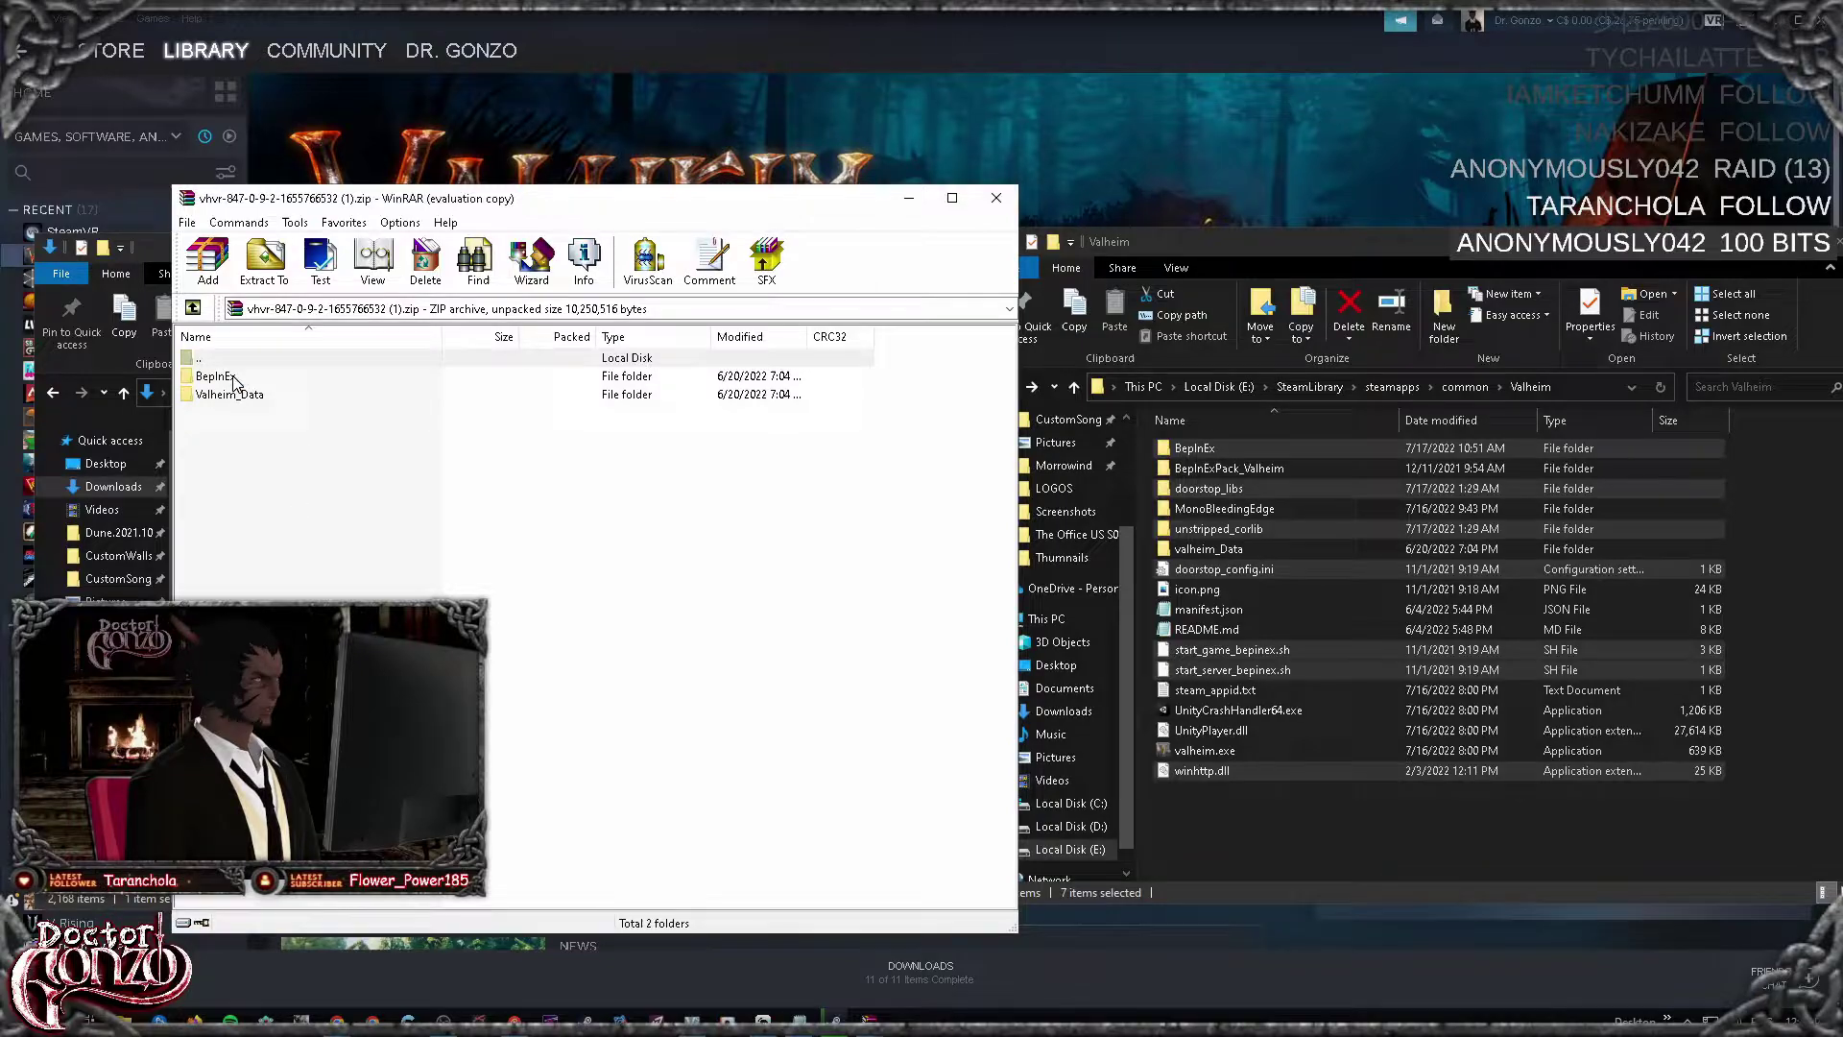
{"action": "left_click", "coordinate": [233, 378]}
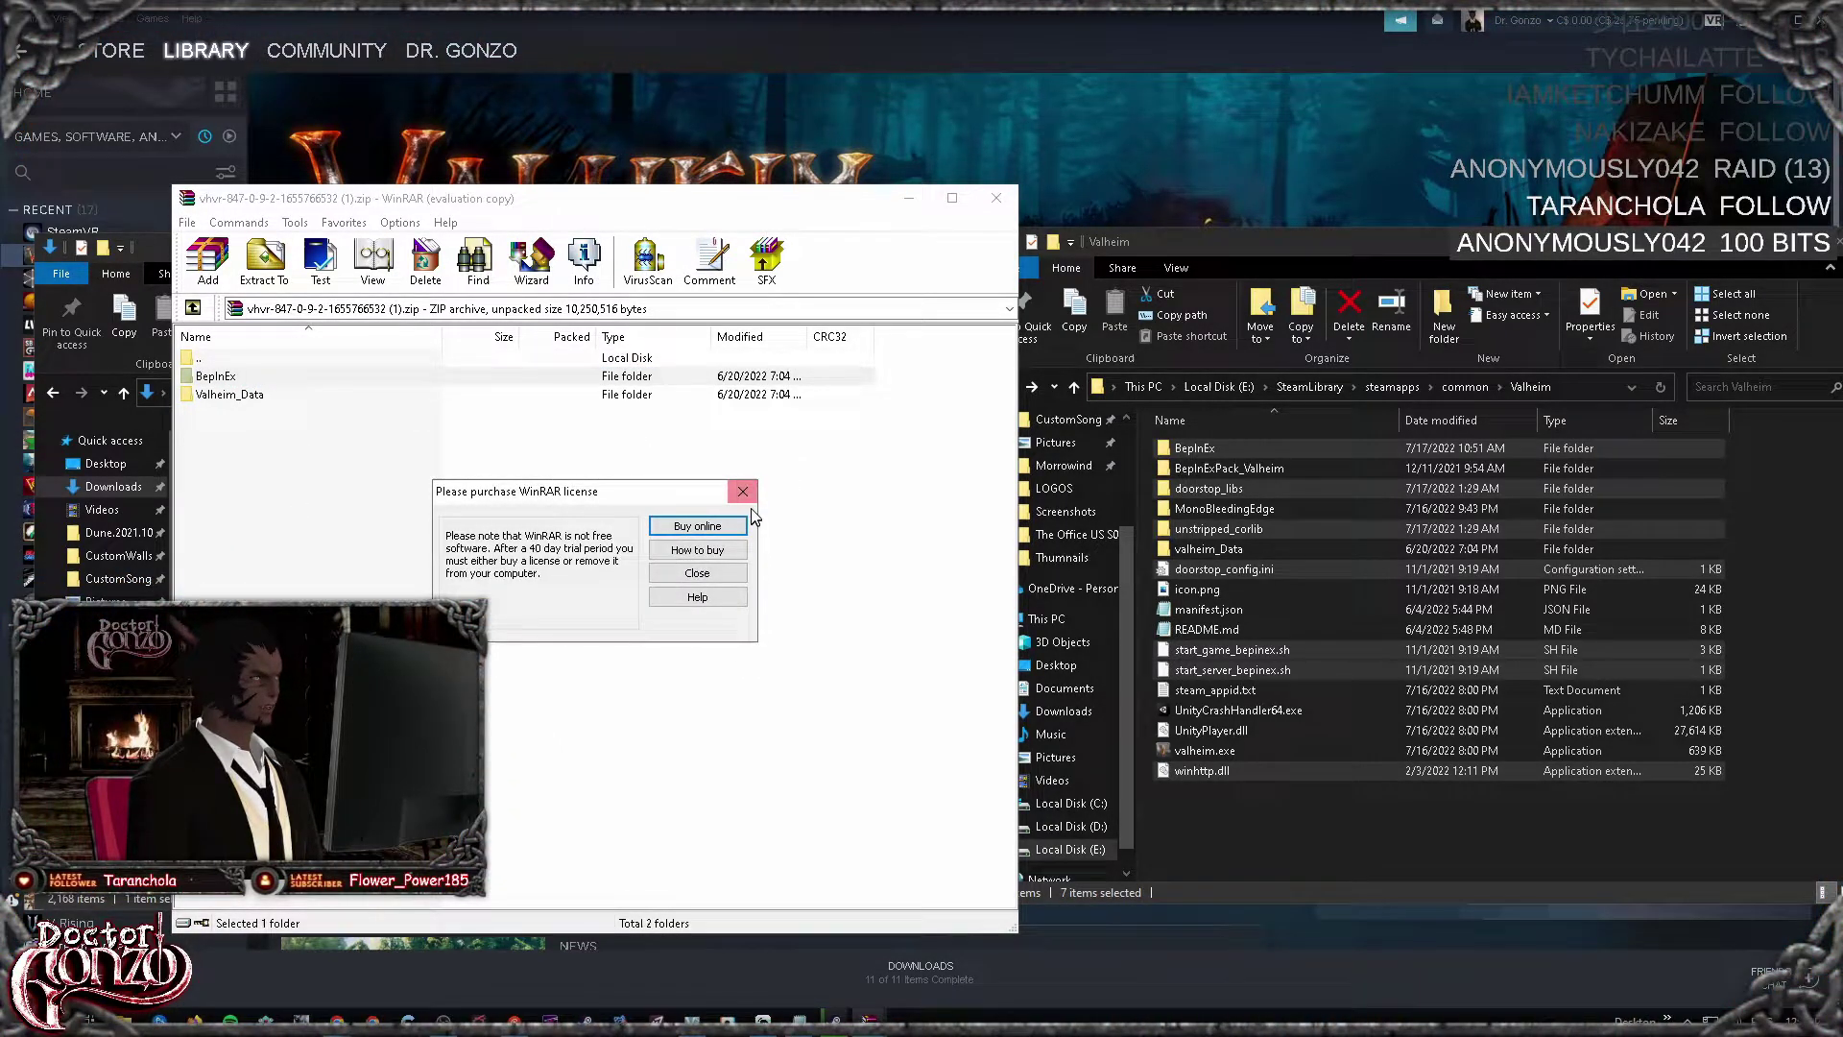
{"action": "left_click", "coordinate": [745, 494]}
{"action": "left_click", "coordinate": [249, 379]}
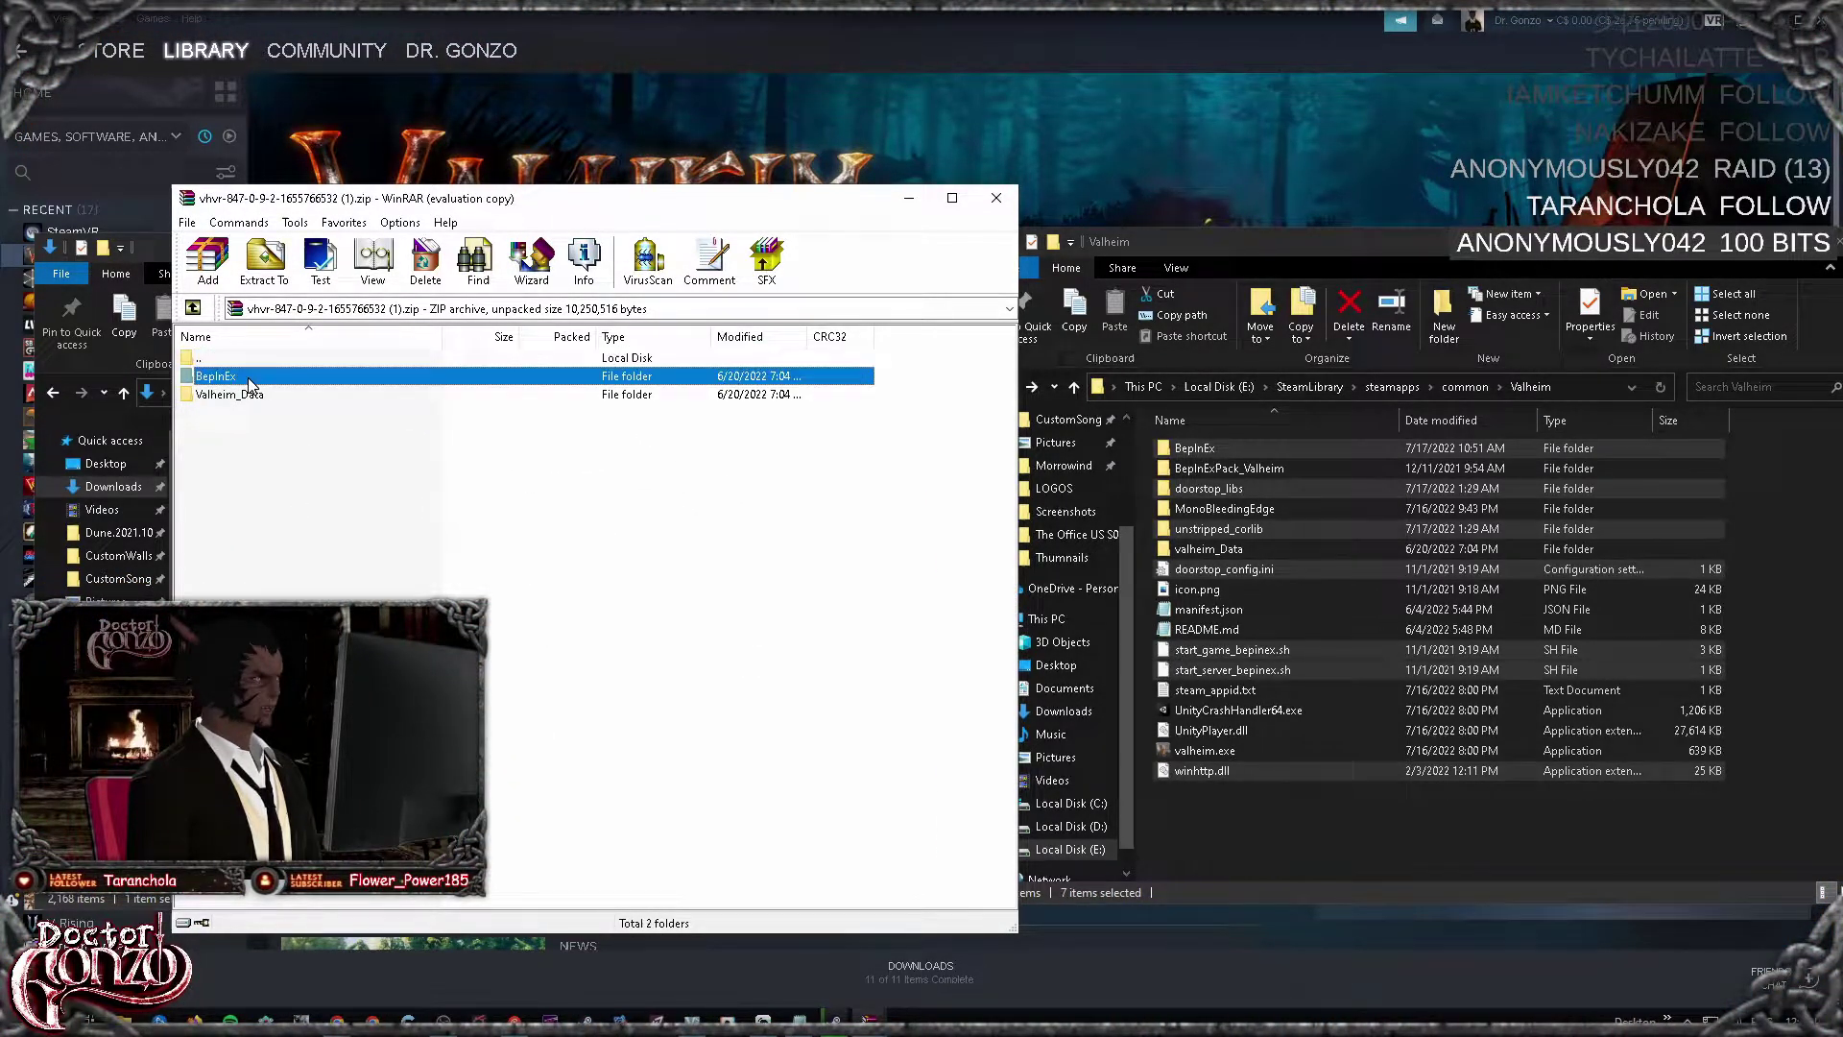
{"action": "key", "text": "ctrl+a"}
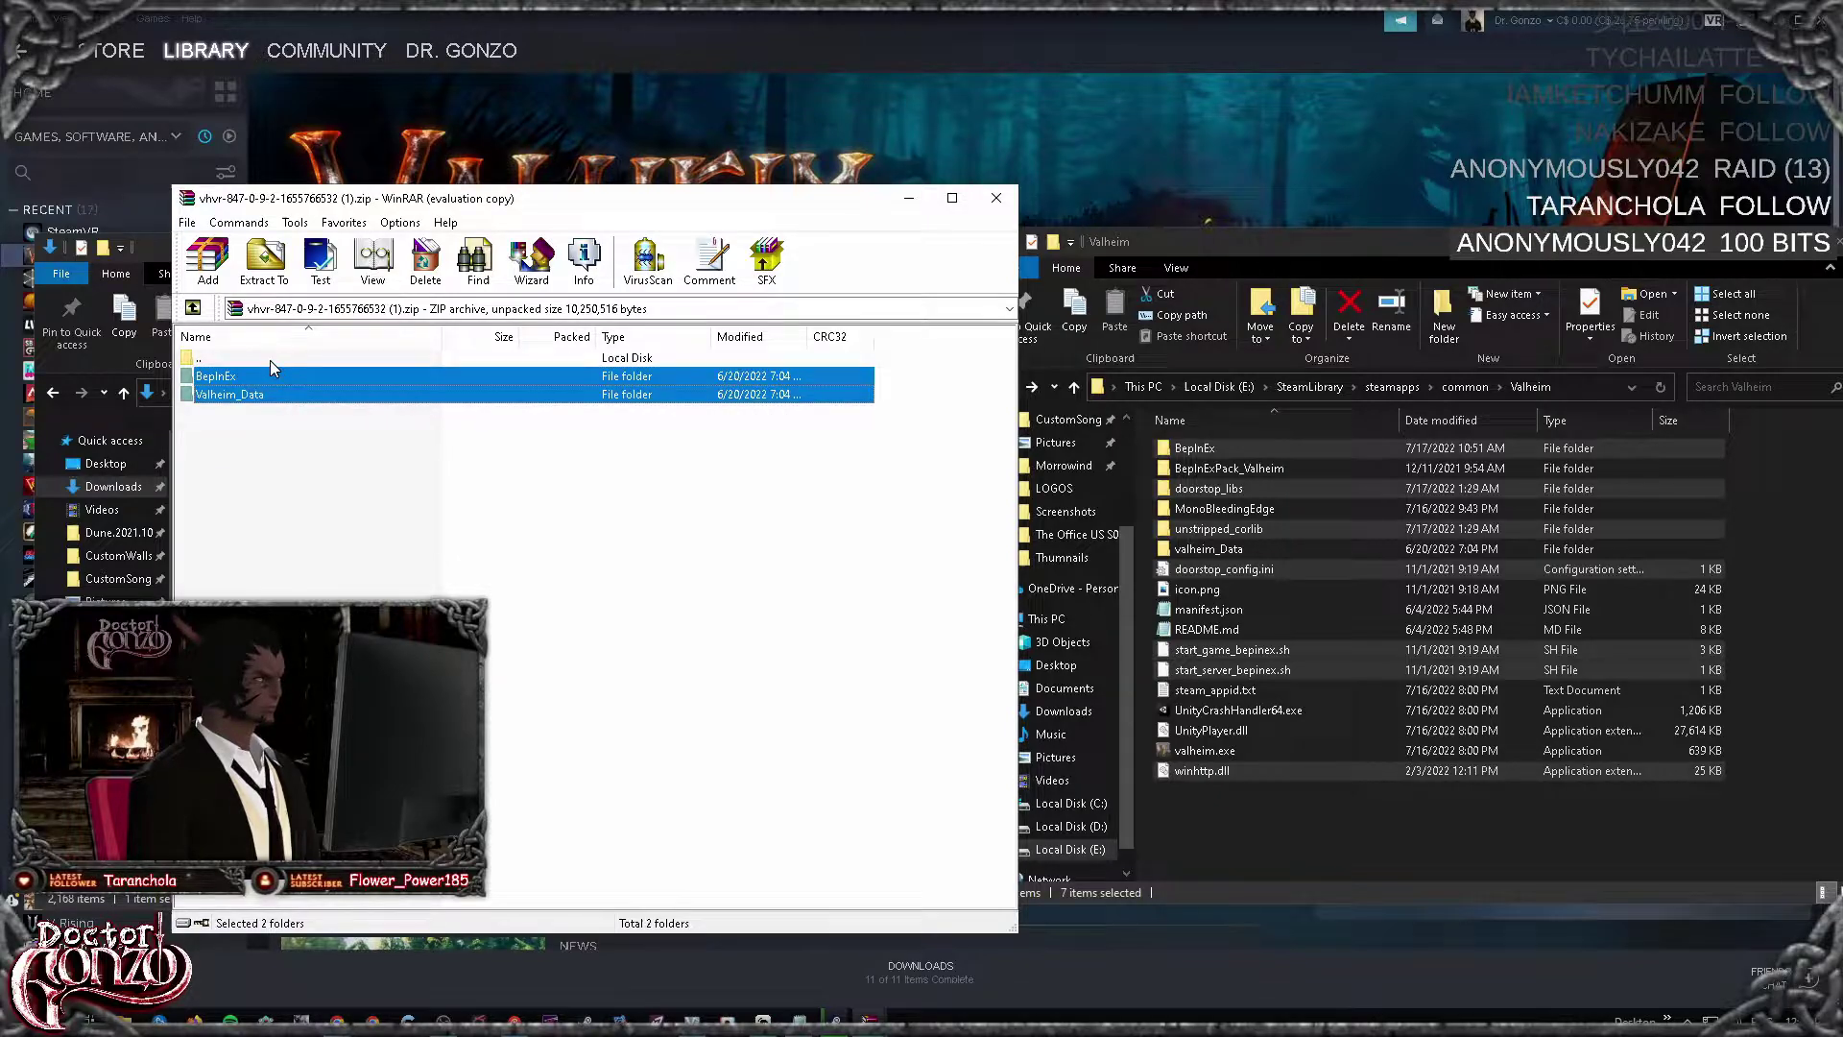
{"action": "left_click_drag", "start_coordinate": [272, 376], "coordinate": [975, 701]}
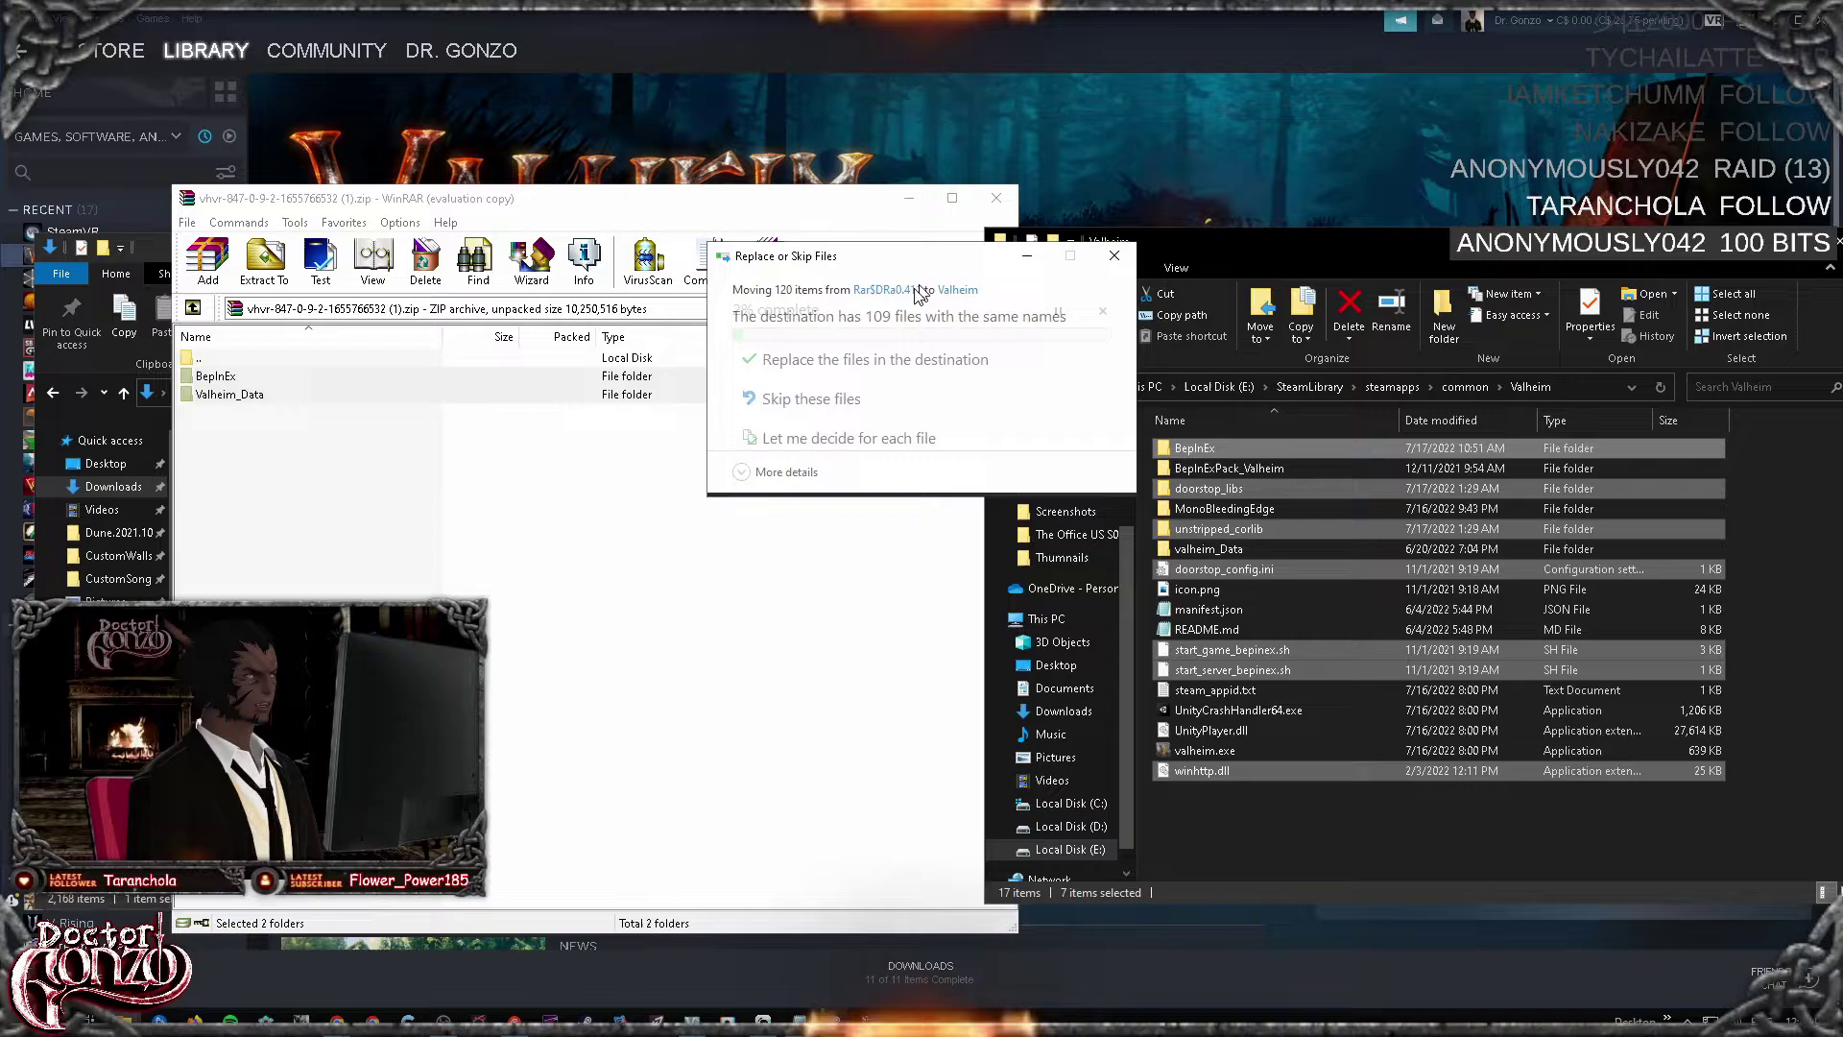
{"action": "left_click", "coordinate": [901, 358]}
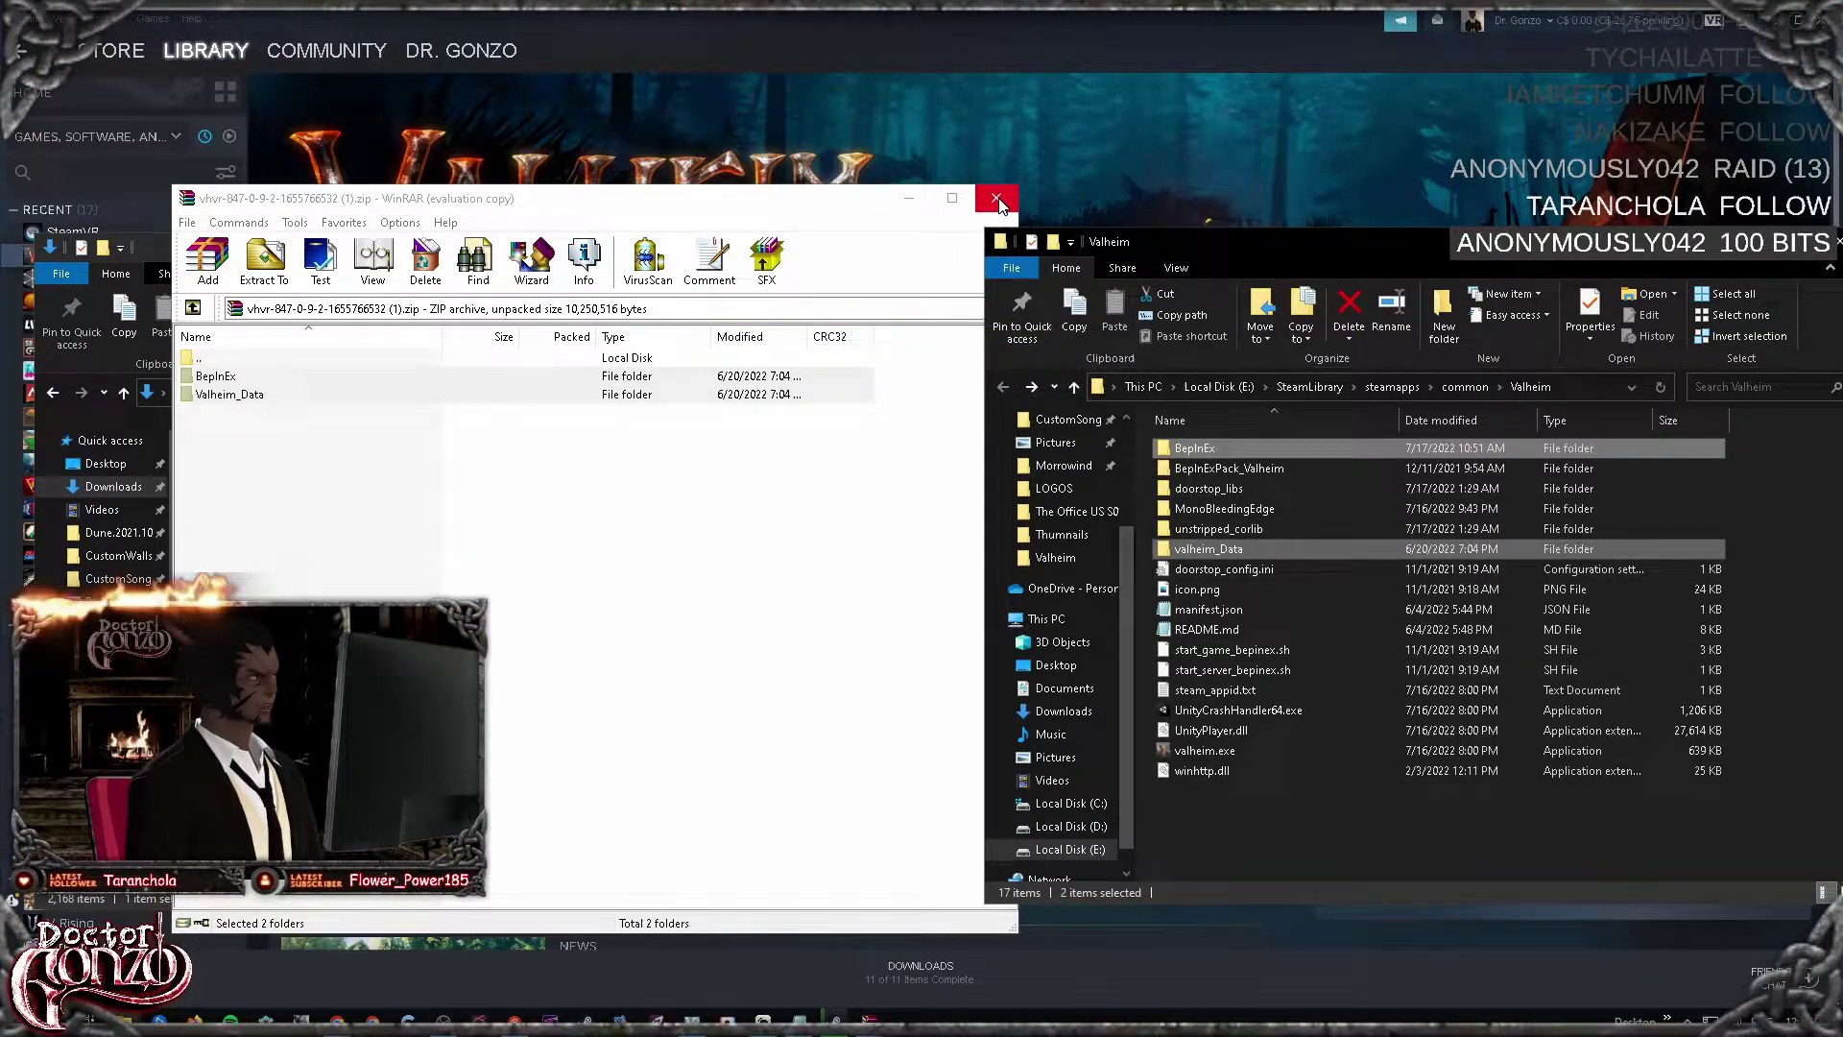
{"action": "left_click", "coordinate": [996, 198]}
Step: Extract everything inside the BepInExPack_Valheim folder of the BepInExPack_Valheim-5.4.1901 (1) archive into the Valheim game folder, replacing existing files
{"action": "double_click", "coordinate": [302, 481]}
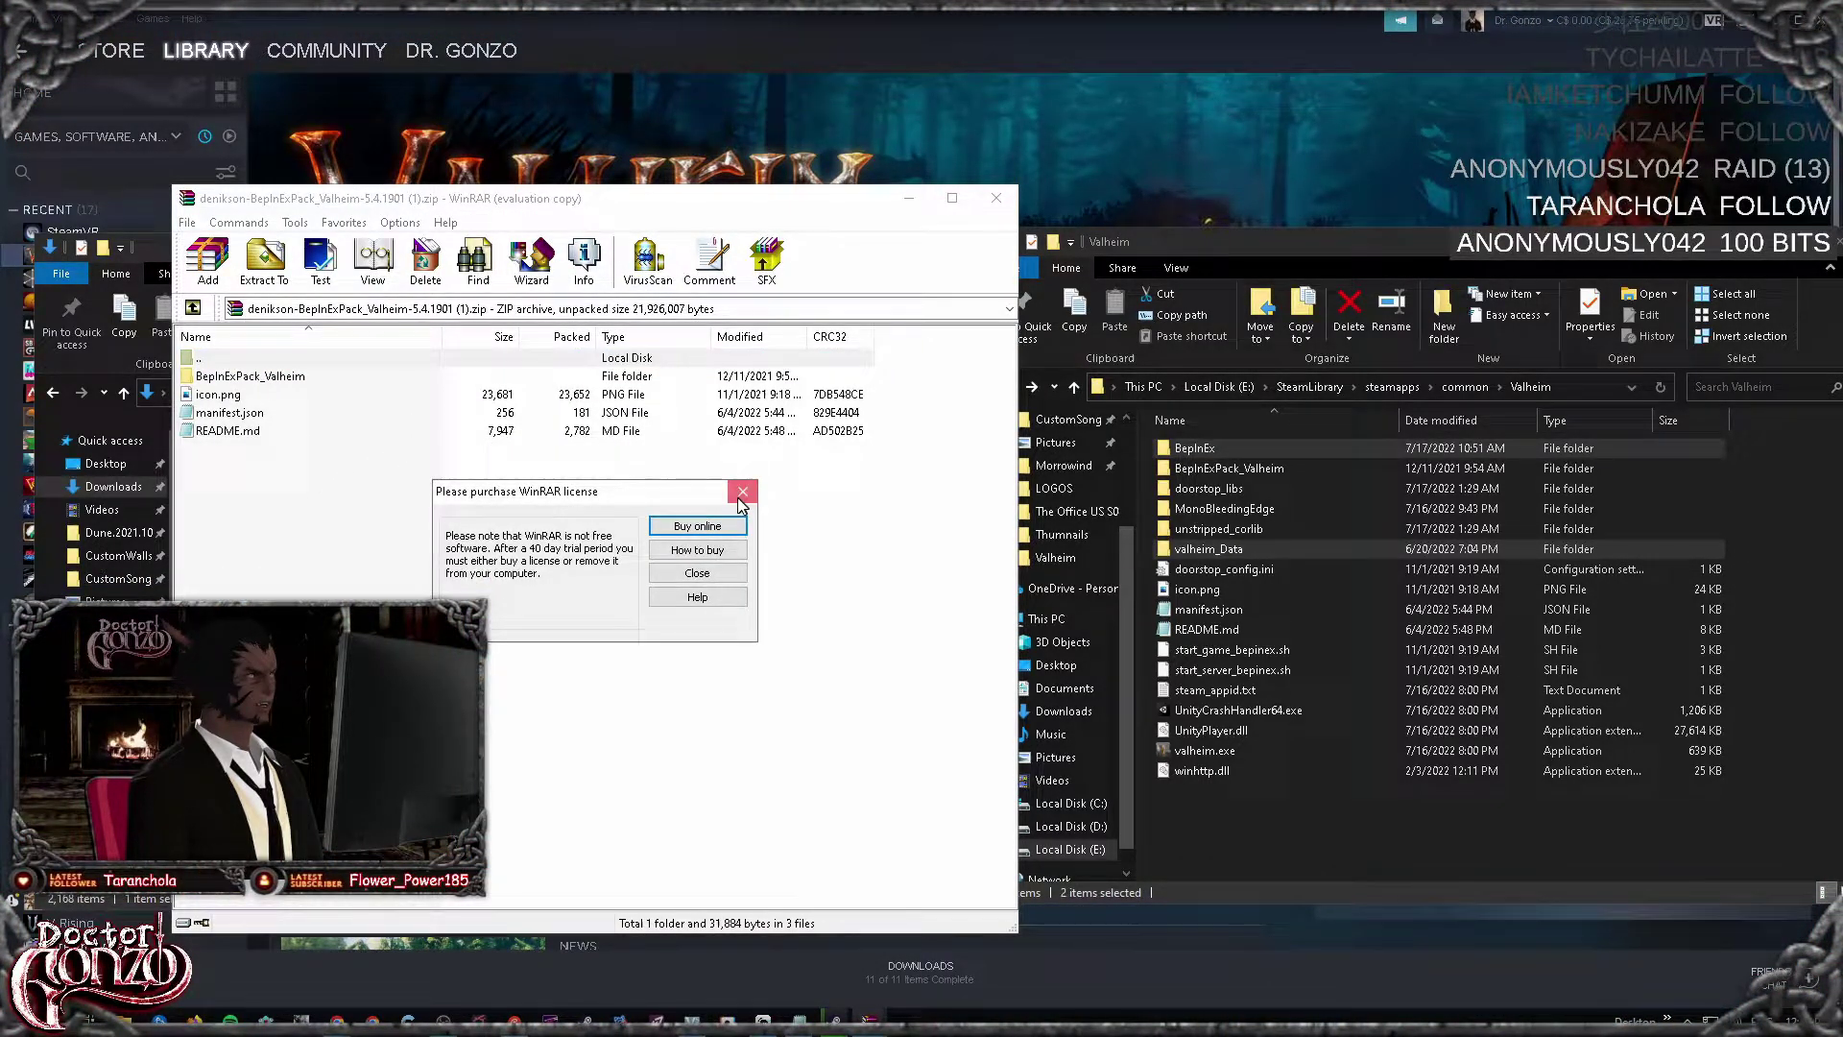
{"action": "left_click", "coordinate": [742, 493]}
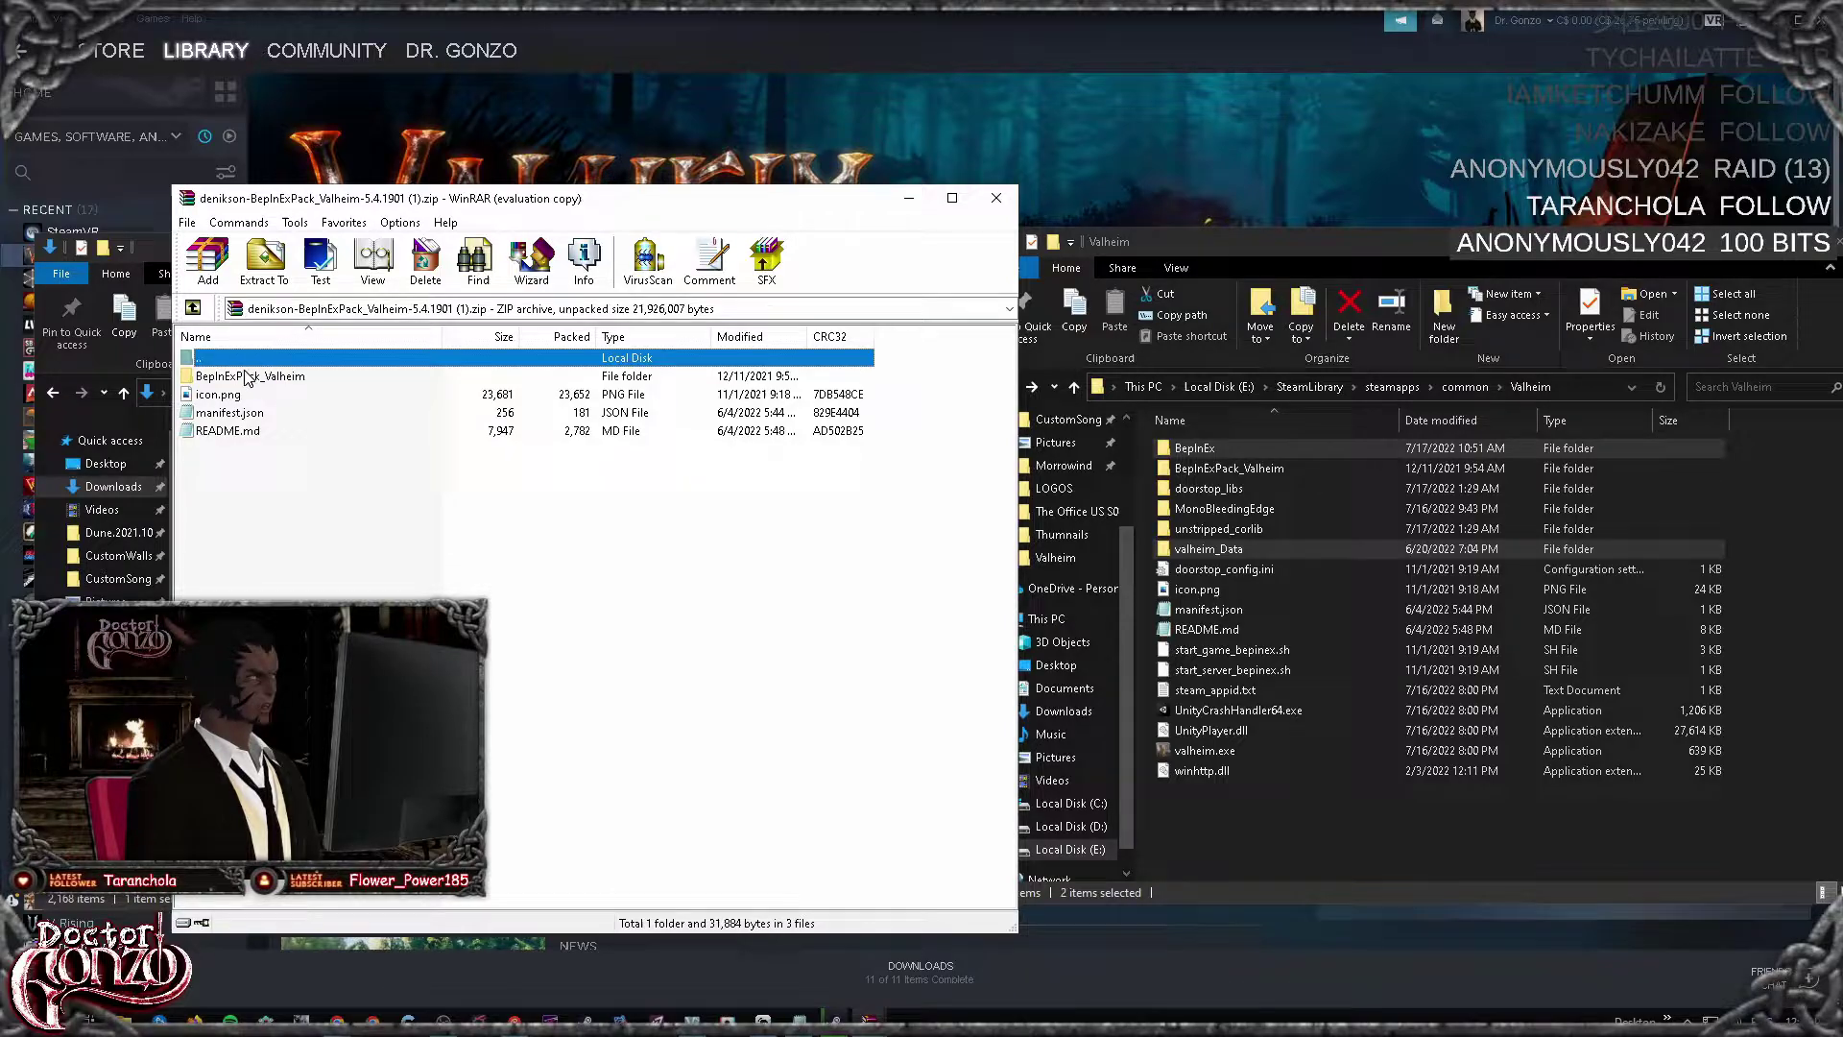
{"action": "double_click", "coordinate": [240, 377]}
{"action": "left_click", "coordinate": [329, 375]}
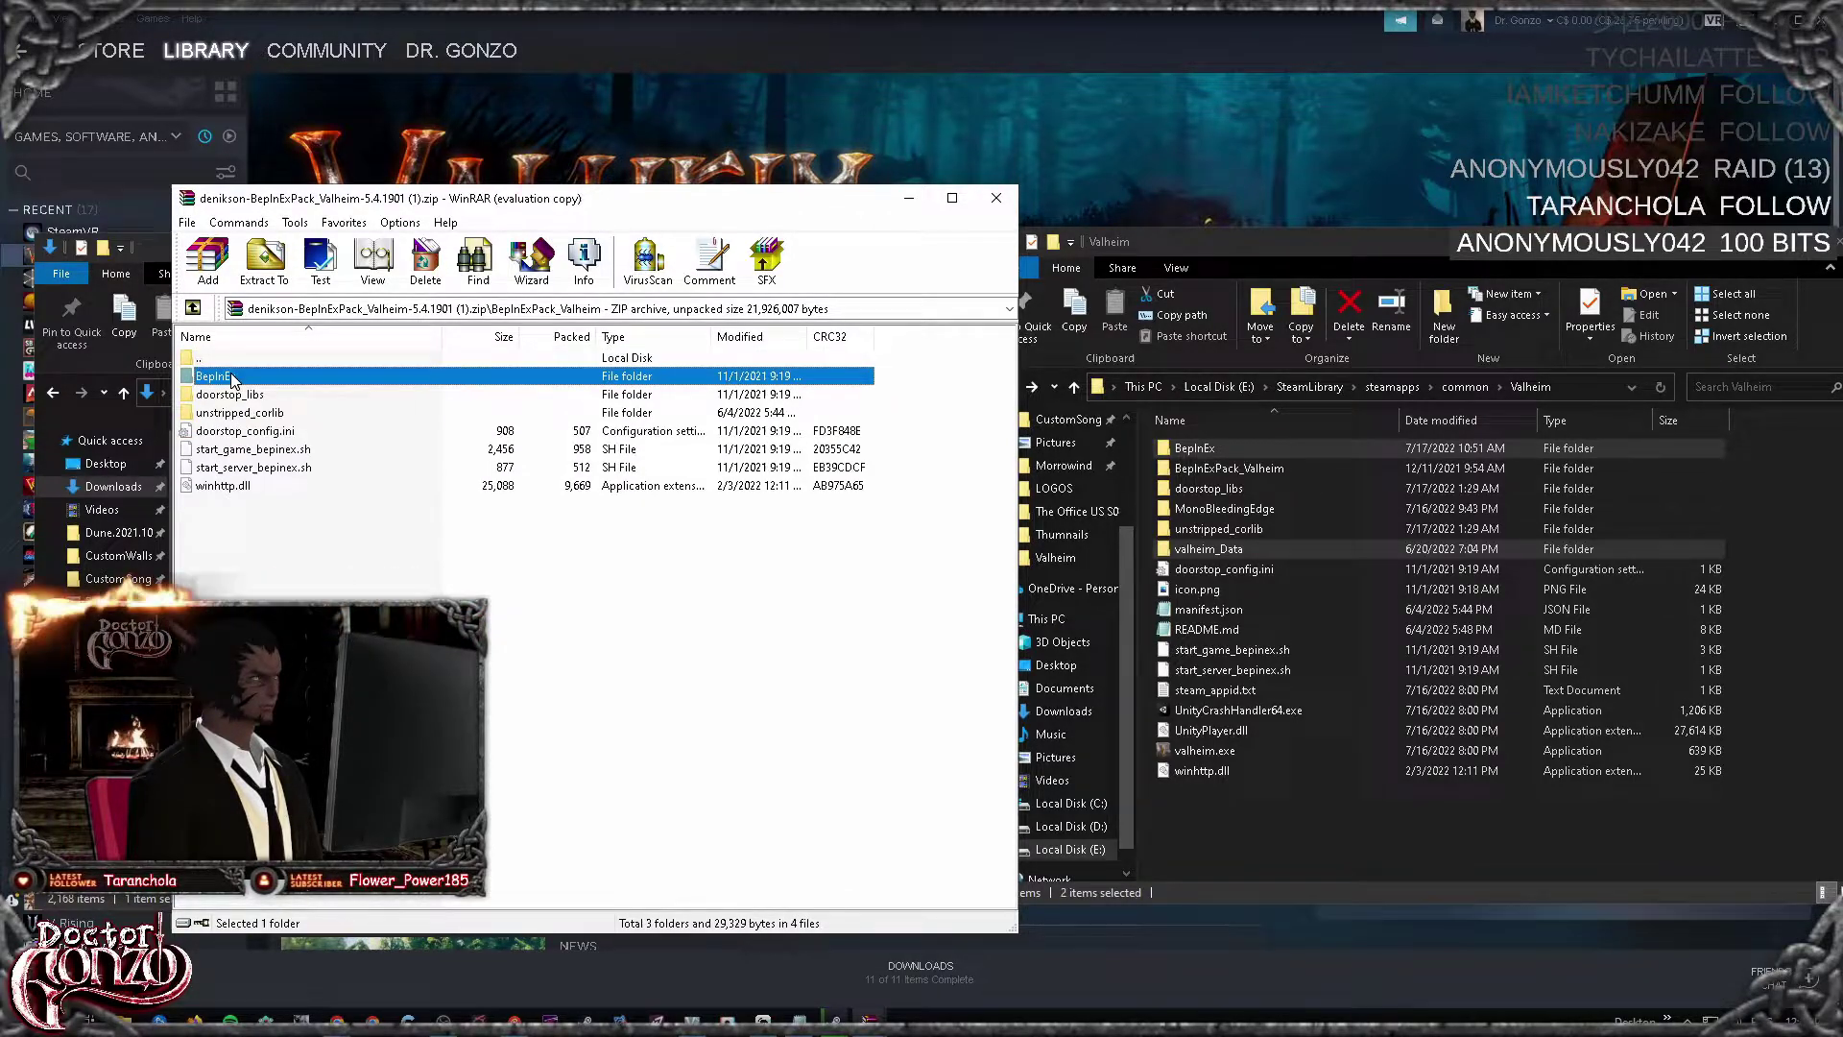
{"action": "key", "text": "shift+Down"}
{"action": "key", "text": "shift+Down"}
{"action": "key", "text": "shift+Down"}
{"action": "key", "text": "shift+Down"}
{"action": "key", "text": "shift+Down"}
{"action": "key", "text": "shift+Down"}
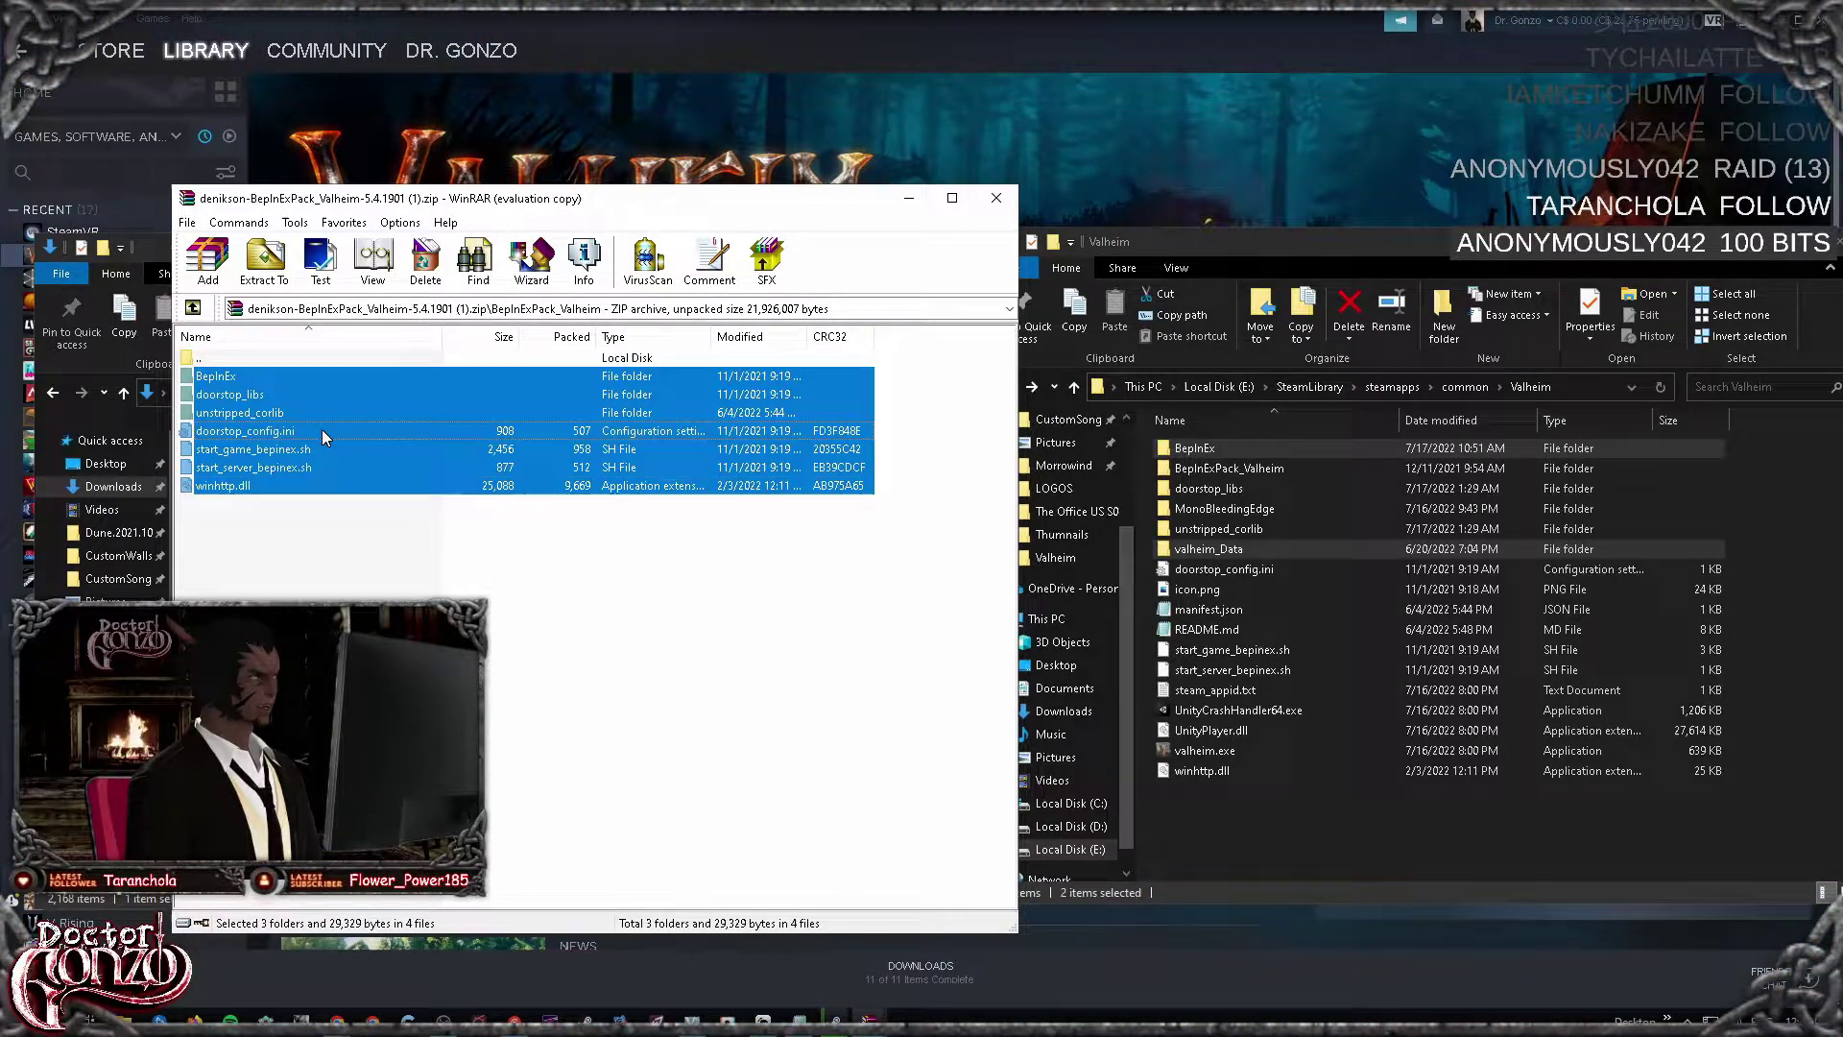
{"action": "left_click_drag", "start_coordinate": [320, 429], "coordinate": [862, 547]}
{"action": "left_click_drag", "start_coordinate": [1320, 805], "coordinate": [1322, 807]}
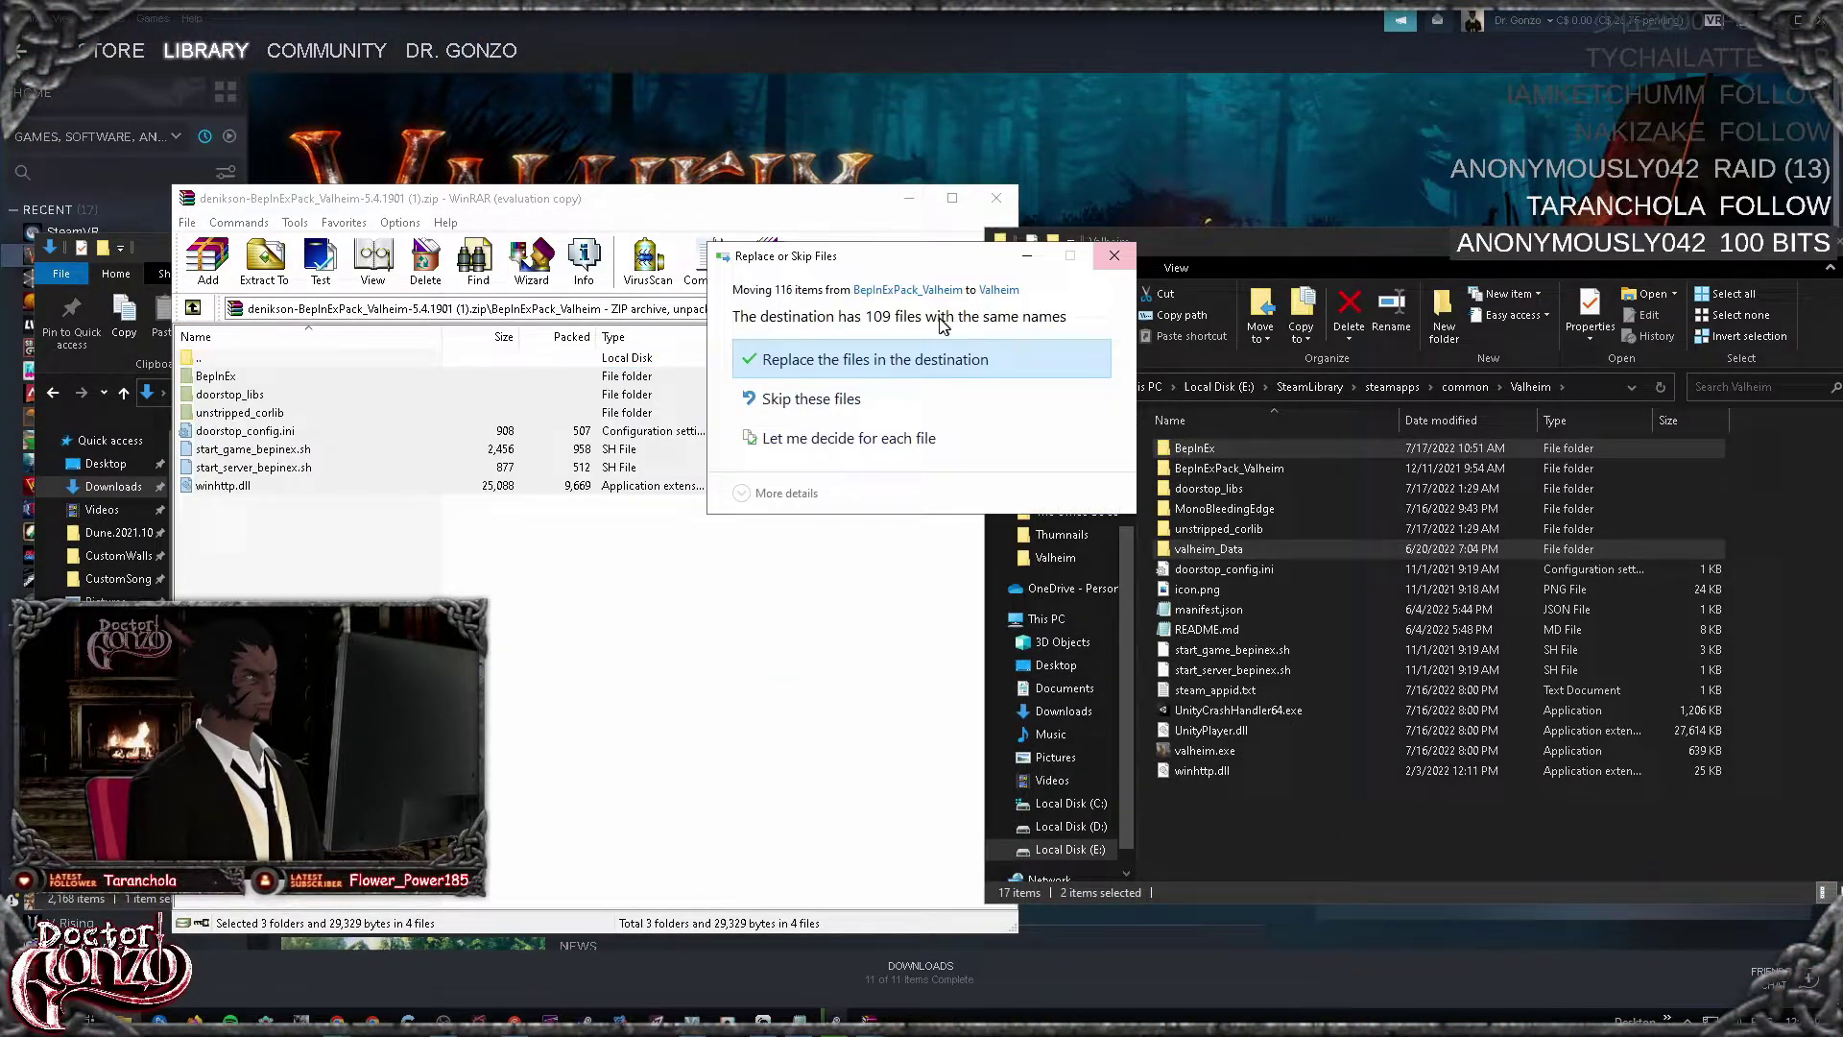
{"action": "left_click", "coordinate": [892, 361]}
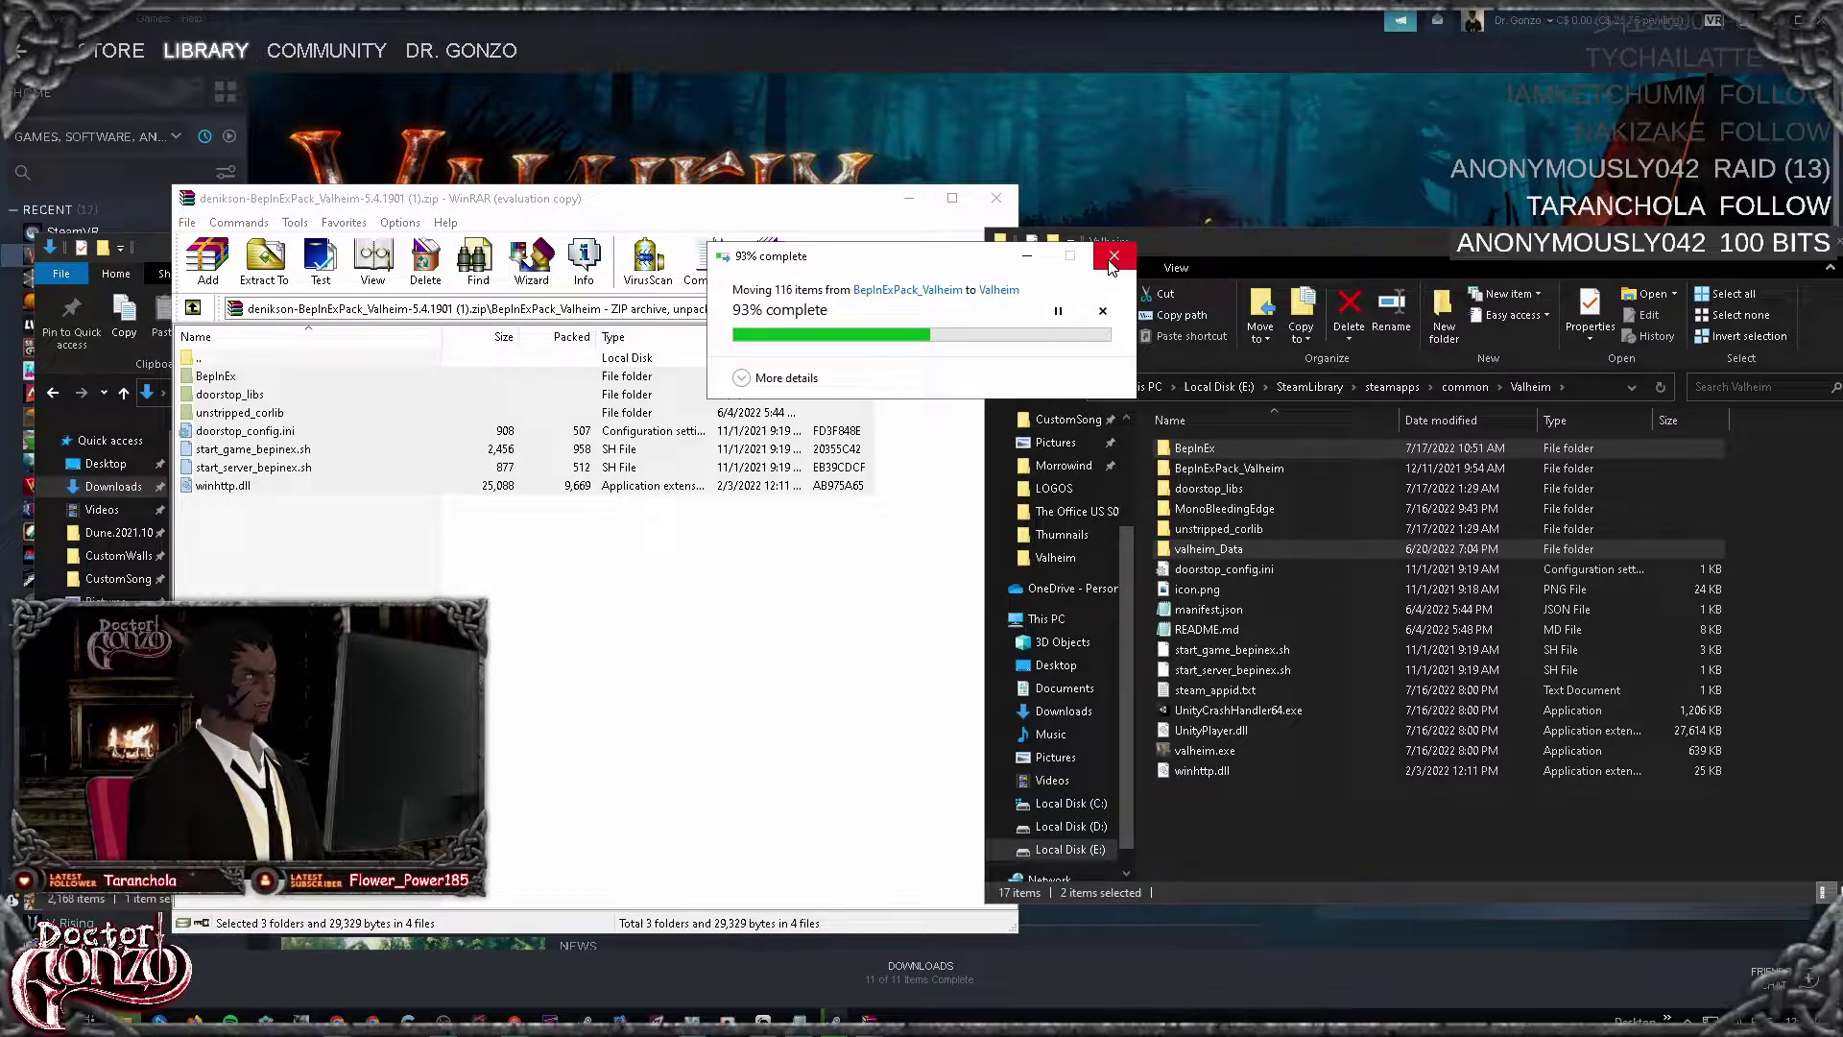
Step: Close the Valheim game folder and the BepInExPack archive, and return to the Notepad guide
{"action": "left_click_drag", "start_coordinate": [1275, 246], "coordinate": [1150, 267]}
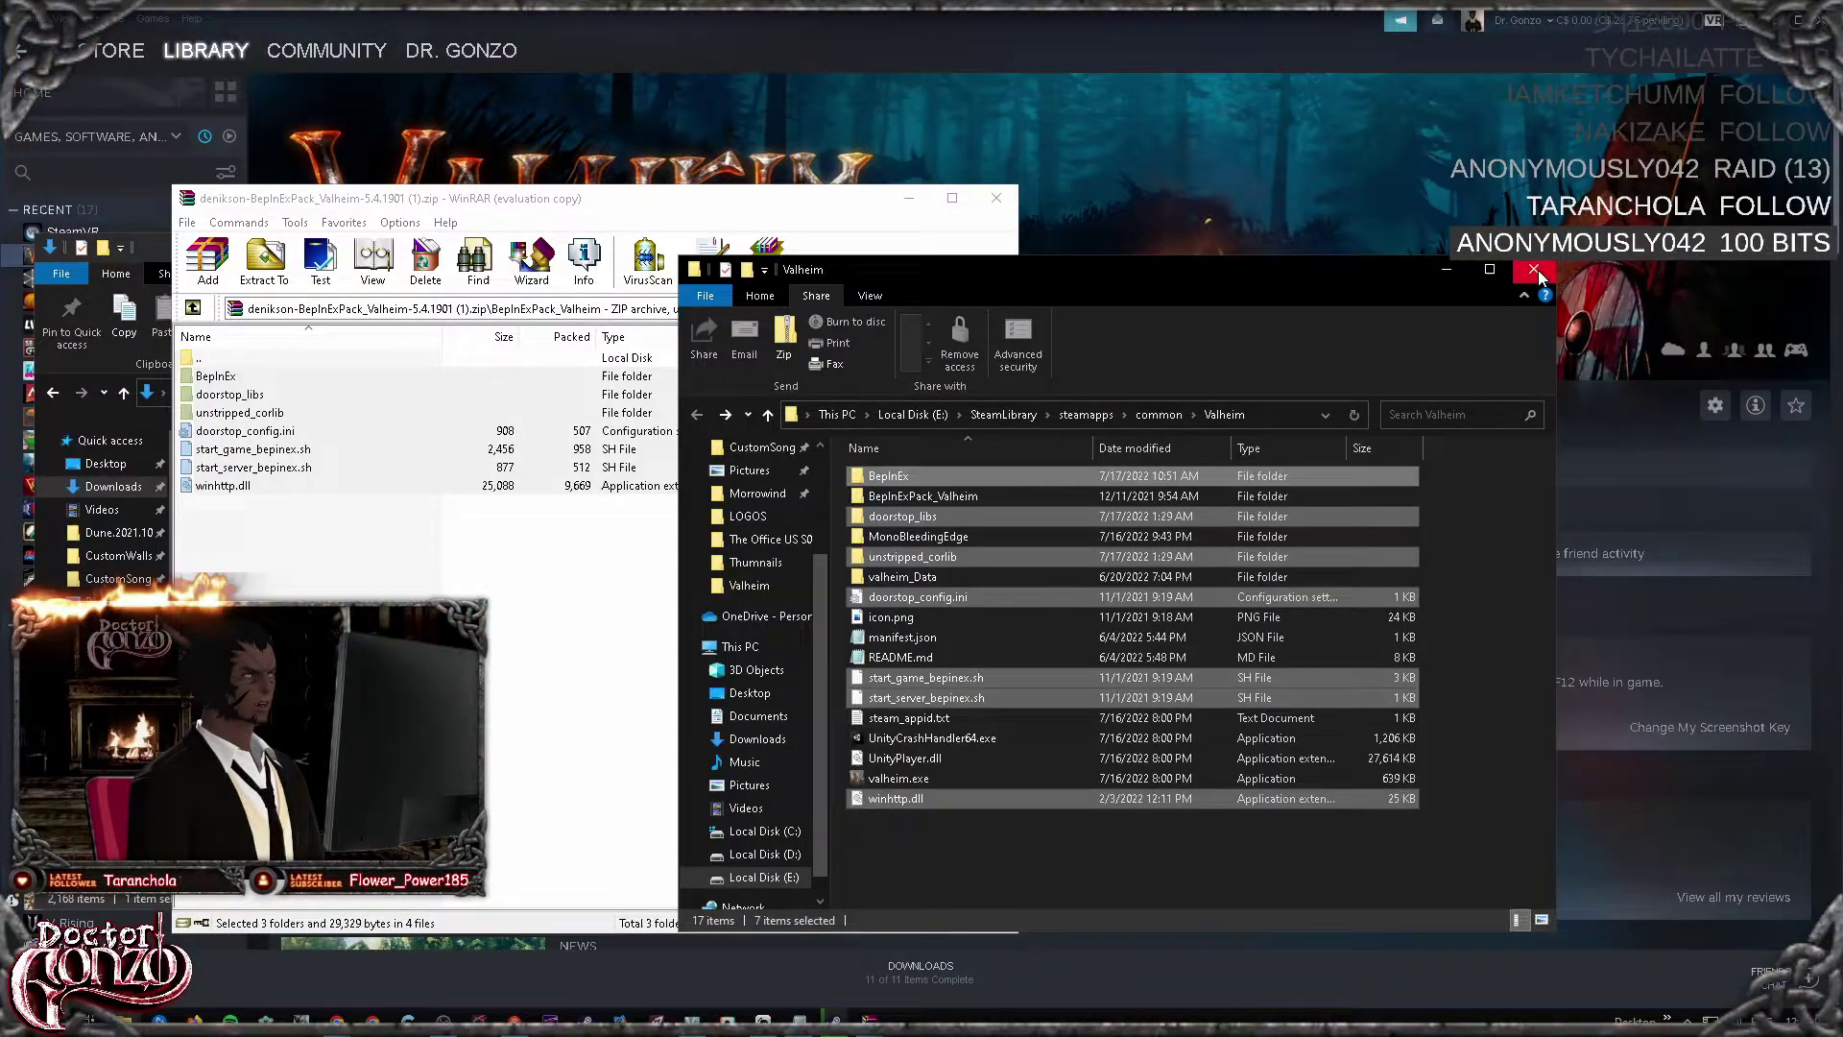
{"action": "left_click", "coordinate": [1534, 270]}
{"action": "left_click", "coordinate": [996, 198]}
{"action": "key", "text": "alt+Tab"}
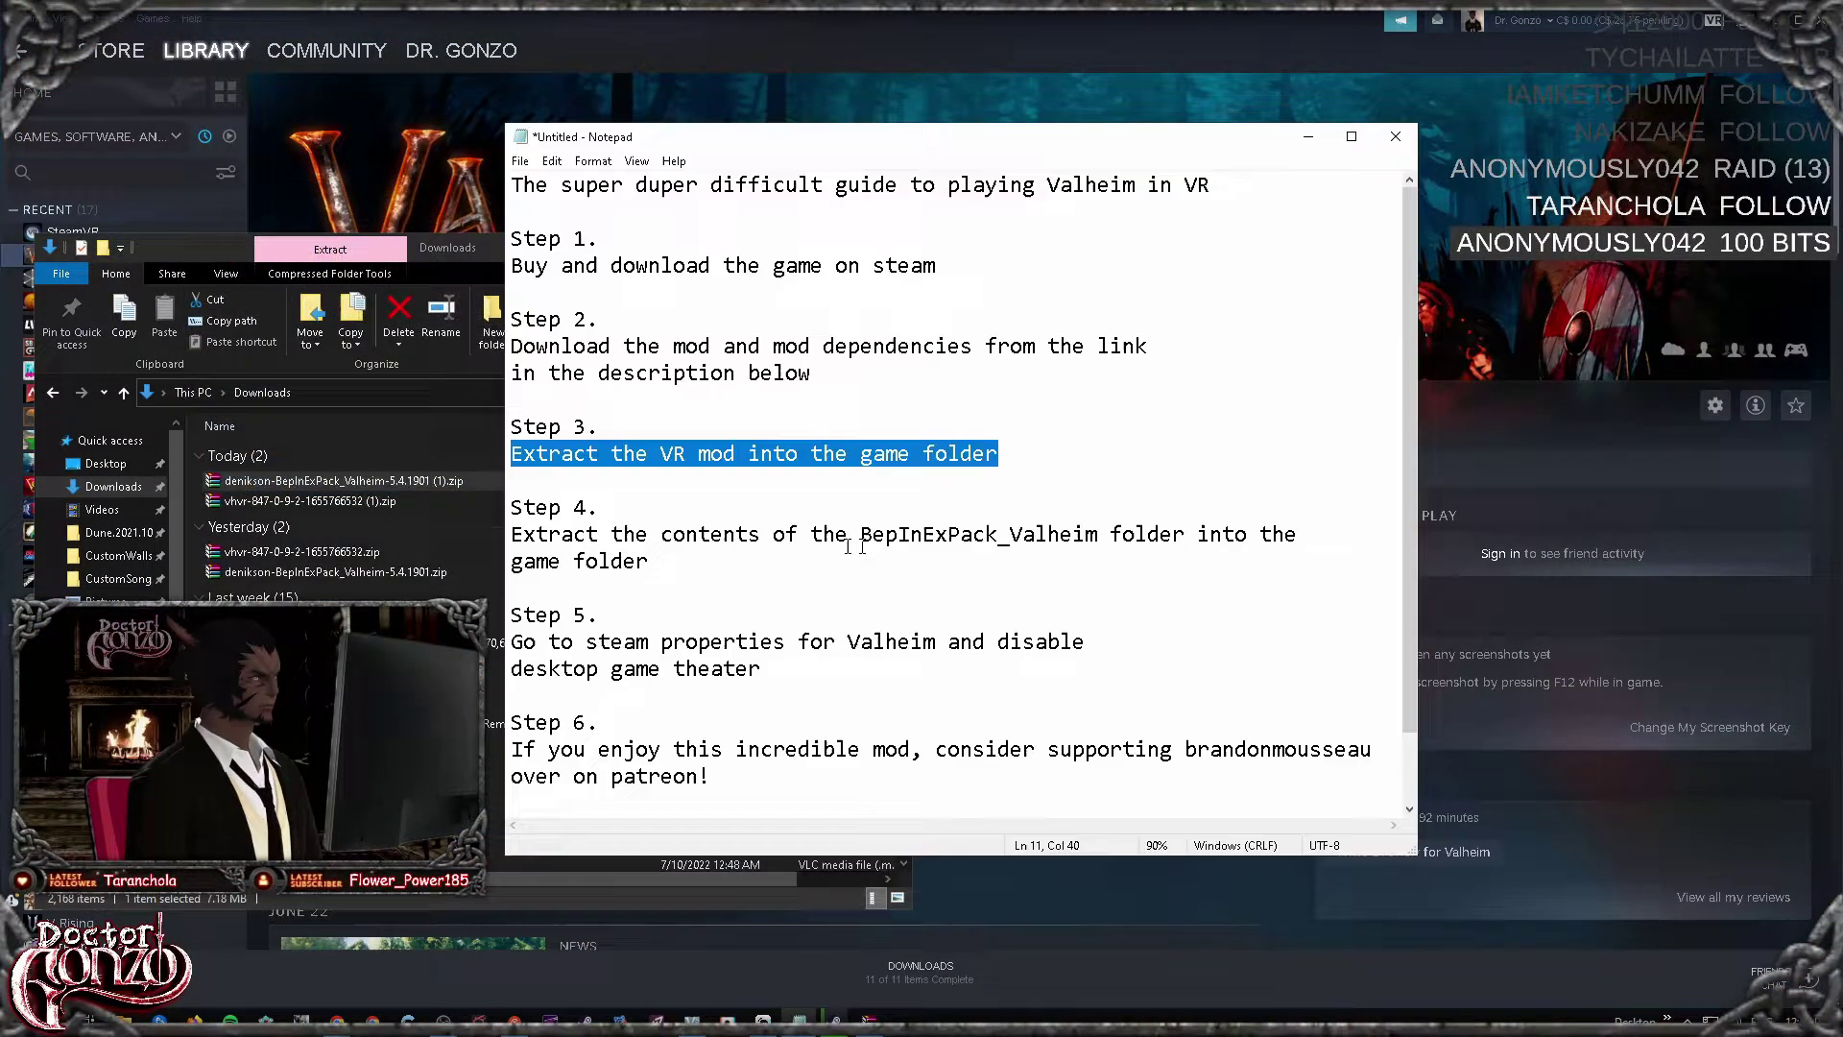
Step: Highlight the Step 4 instruction about extracting the BepInExPack_Valheim folder contents in the guide, and clear the highlight
{"action": "left_click_drag", "start_coordinate": [523, 540], "coordinate": [772, 568]}
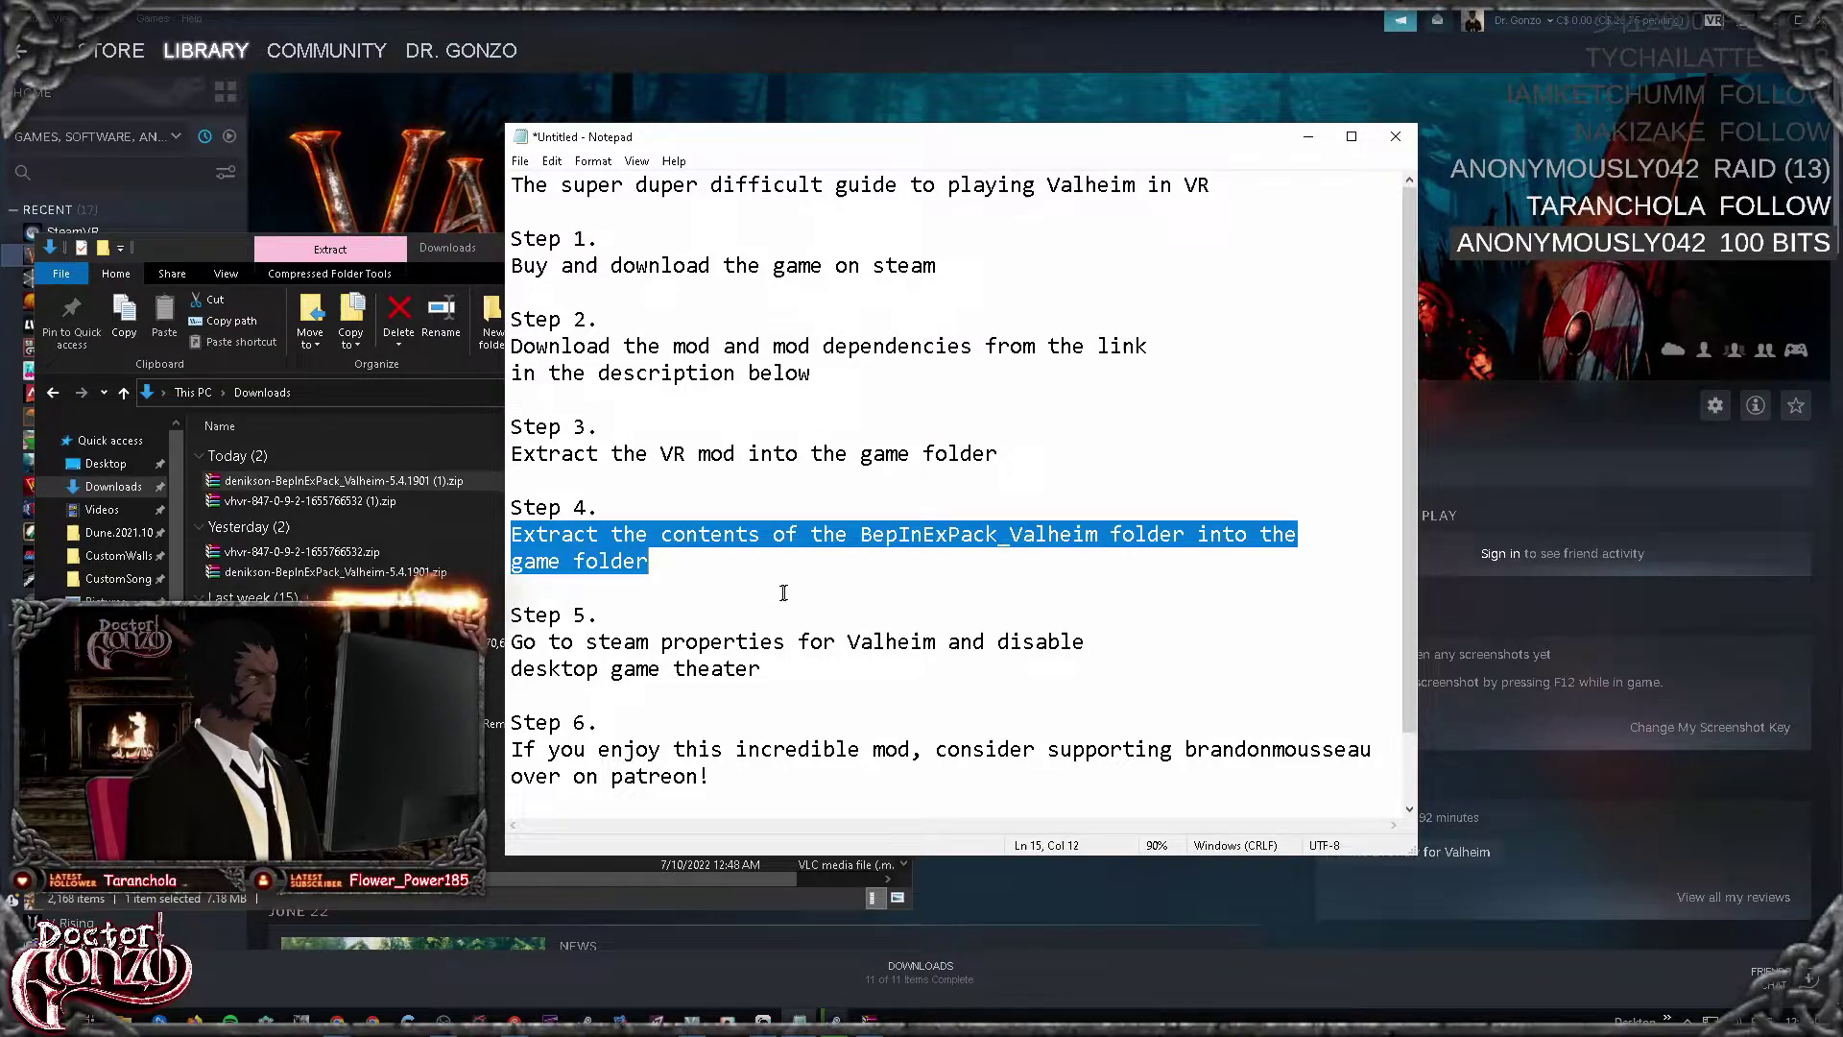
{"action": "left_click", "coordinate": [771, 601]}
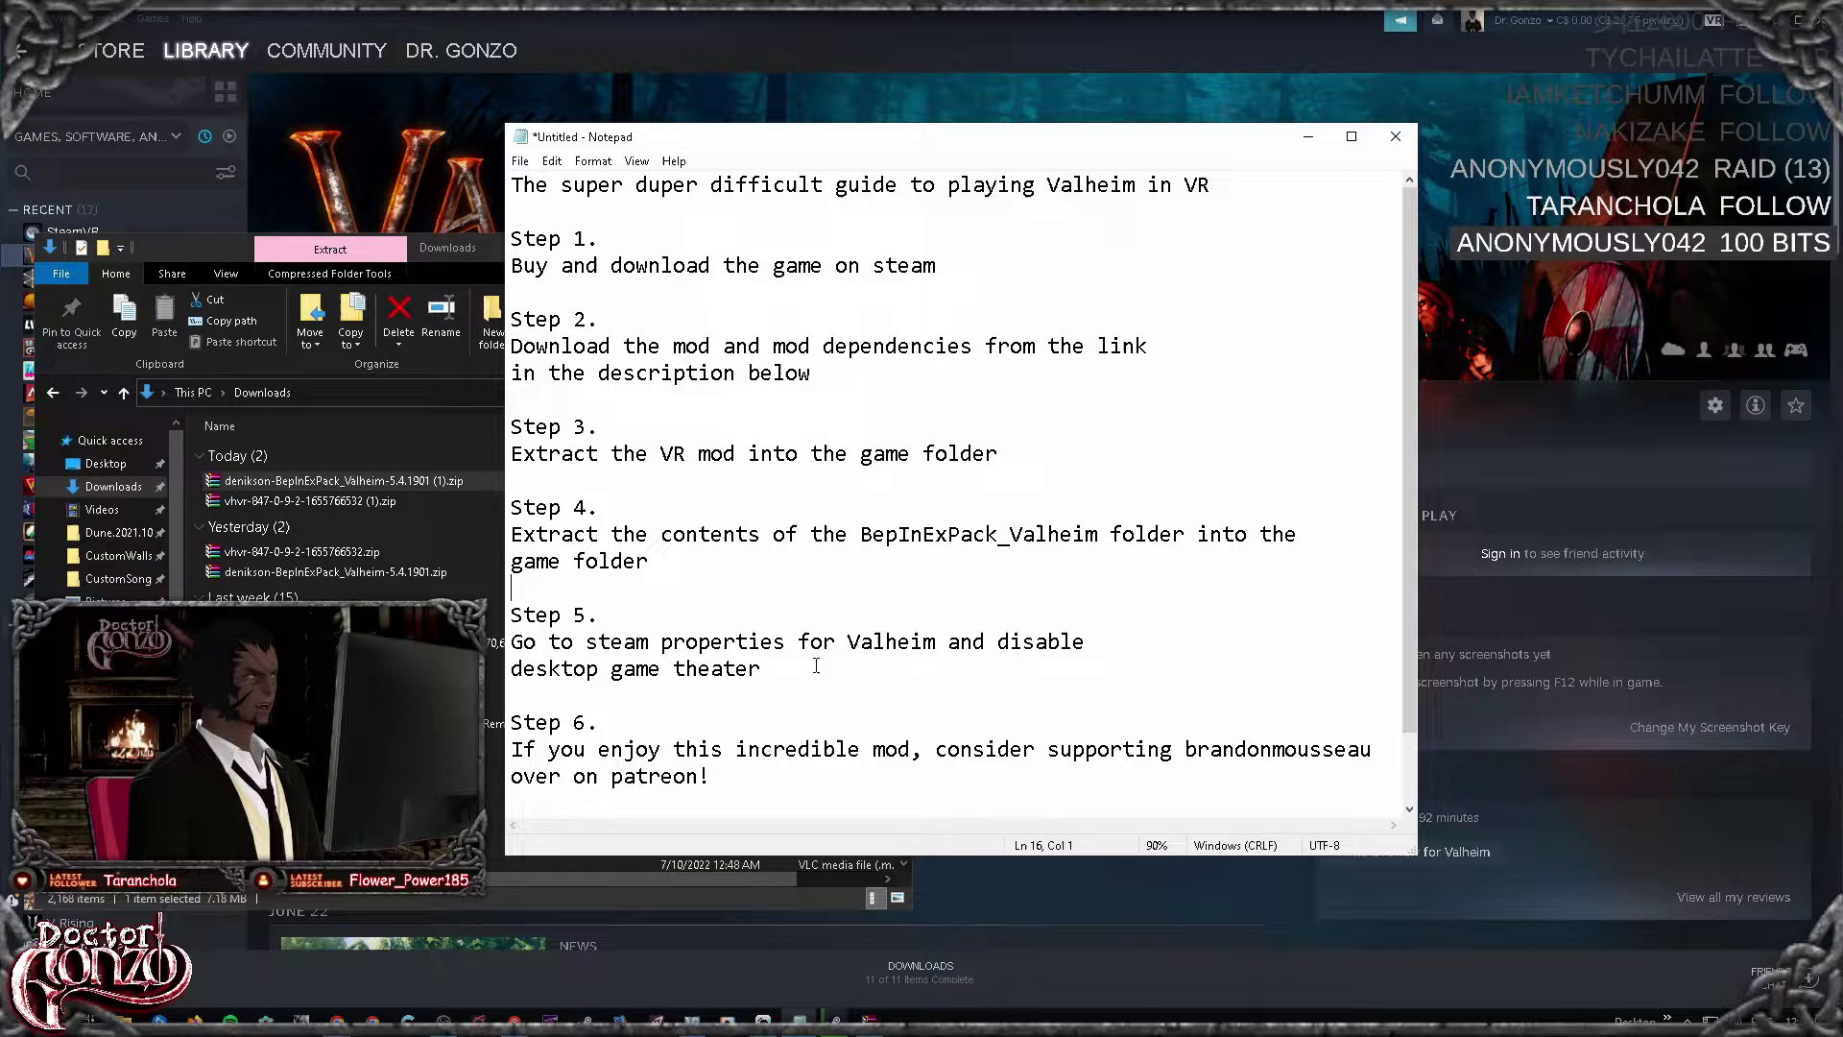
Step: Switch to Steam, check in Valheim's general properties that Use Desktop Game Theatre while SteamVR is active is disabled, and close the properties
{"action": "left_click", "coordinate": [1033, 907]}
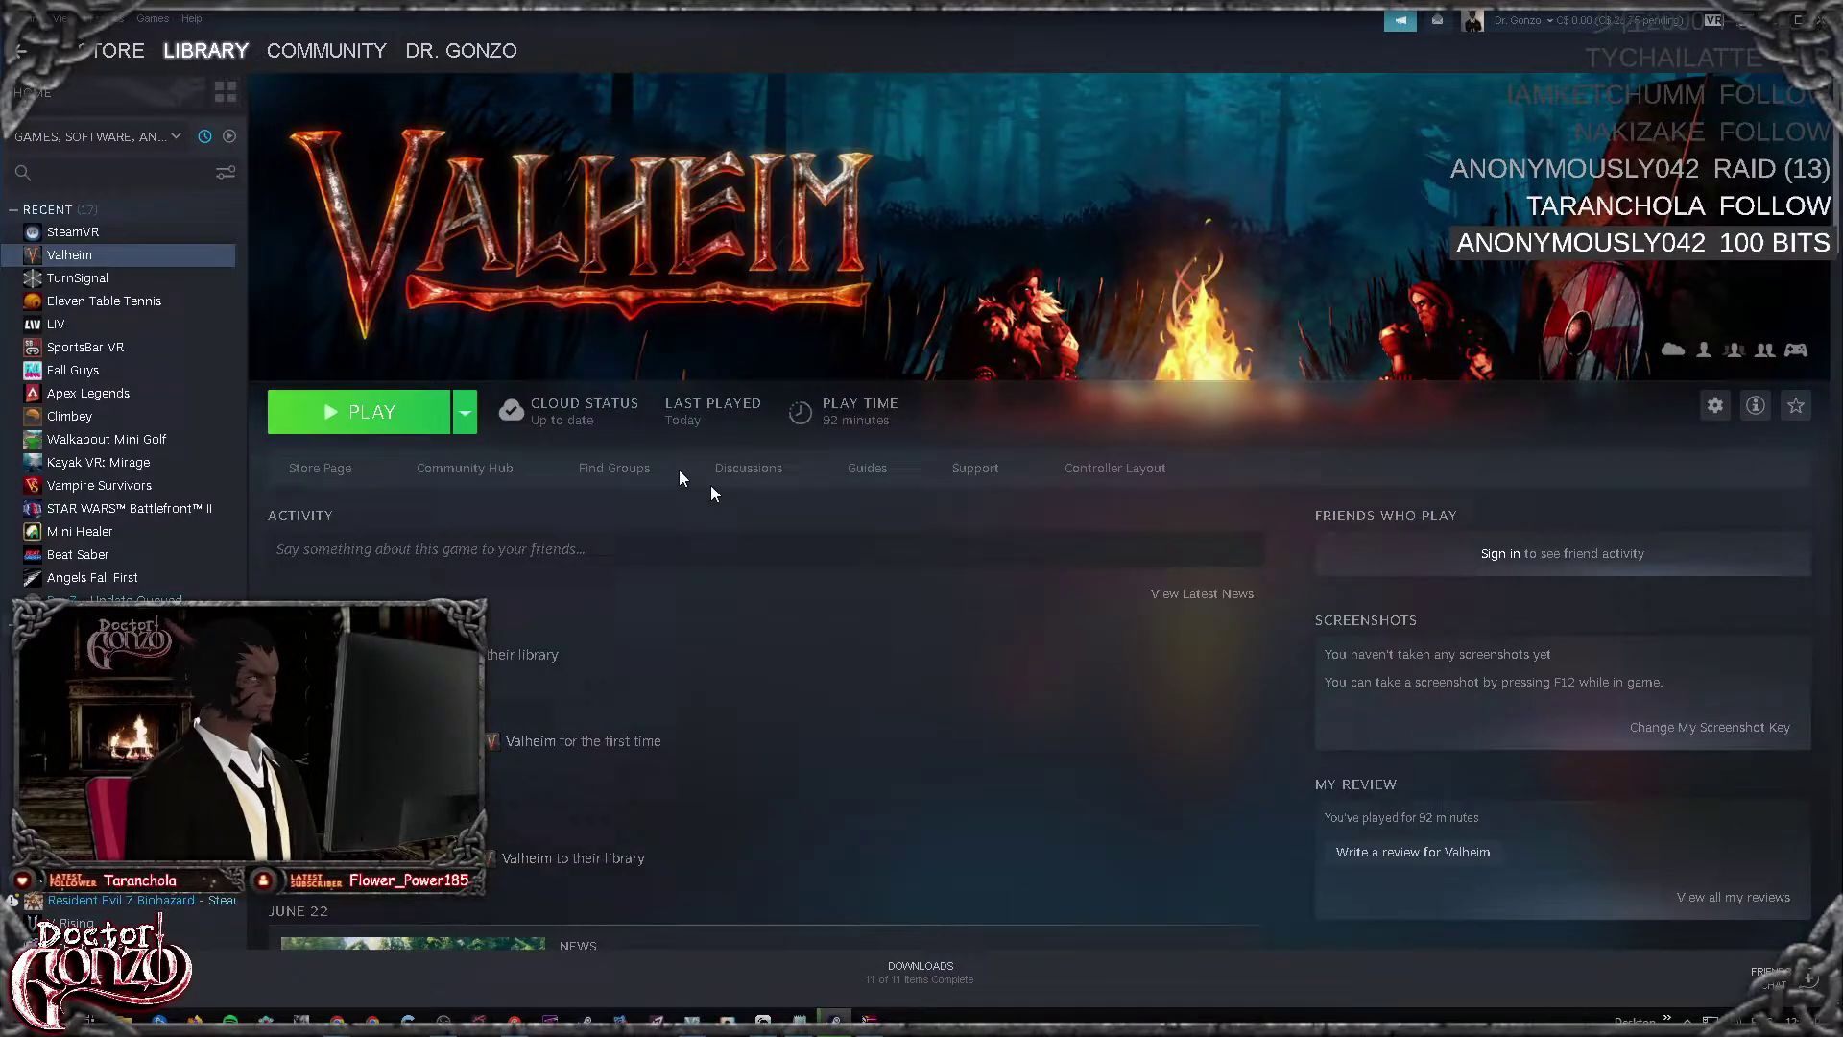
{"action": "right_click", "coordinate": [132, 259]}
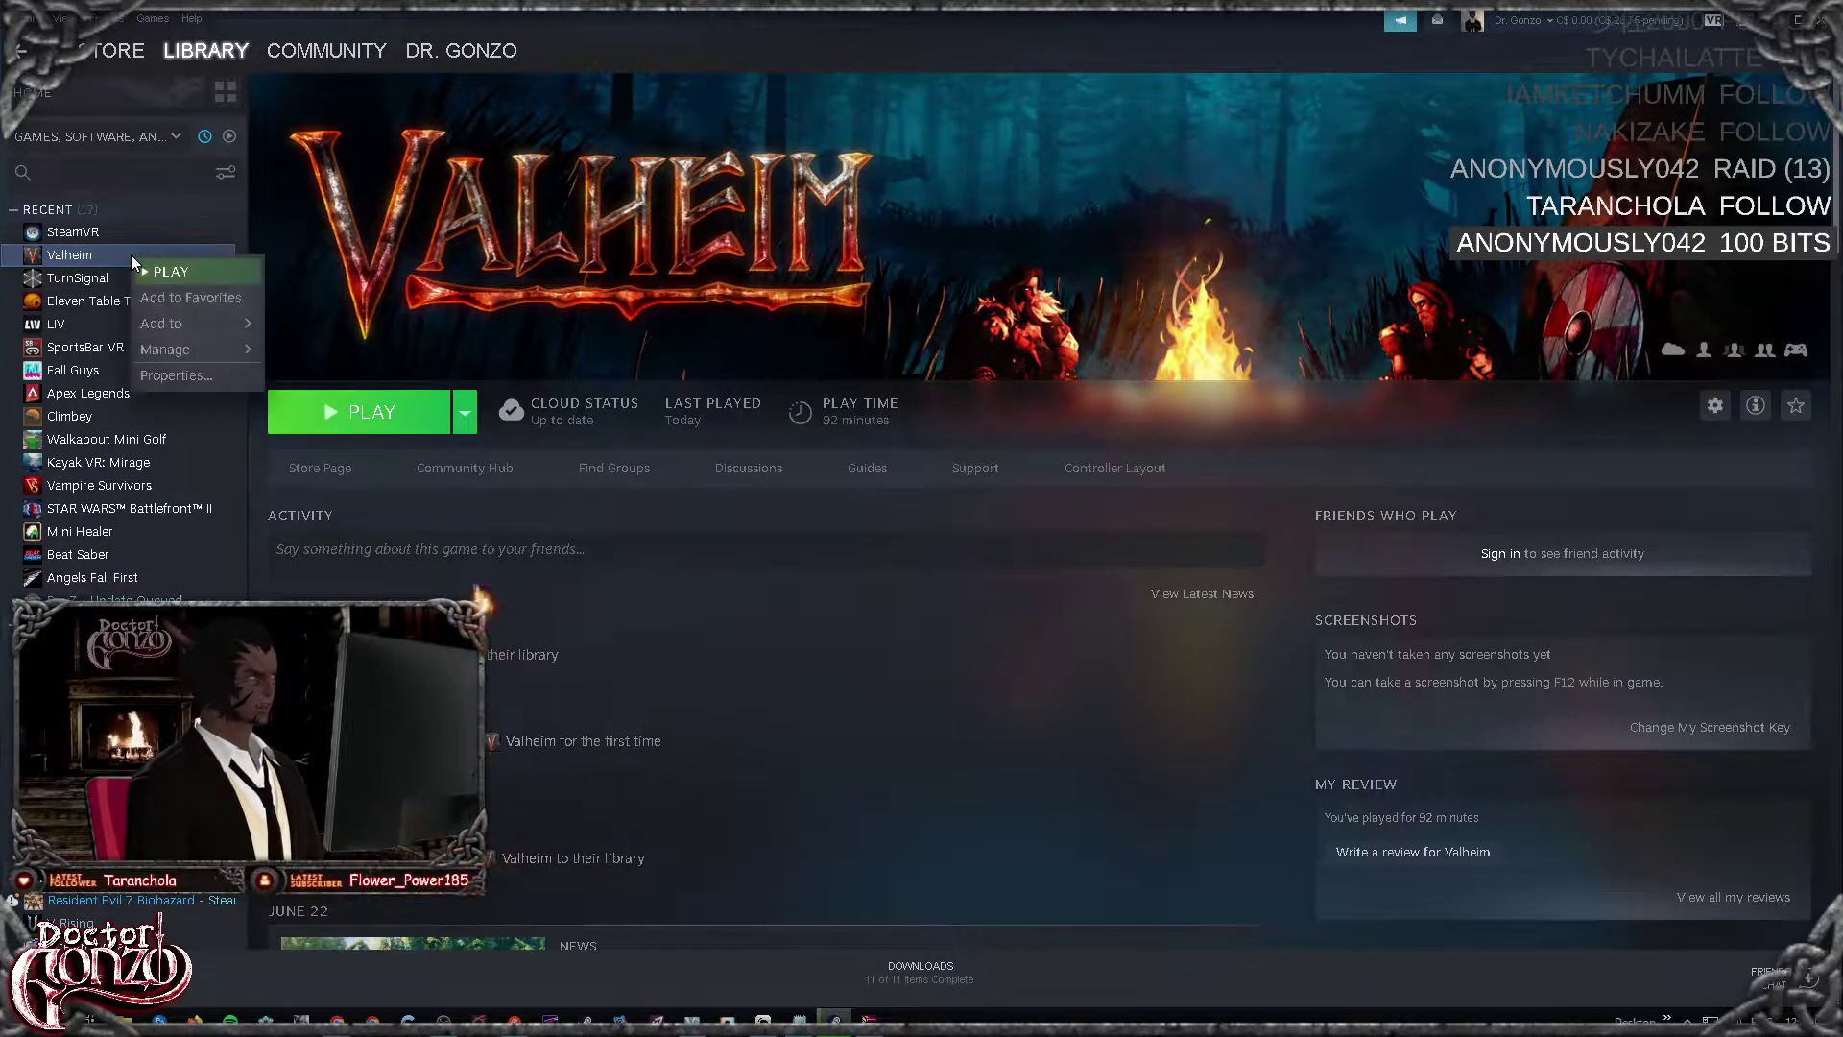
{"action": "left_click", "coordinate": [173, 375]}
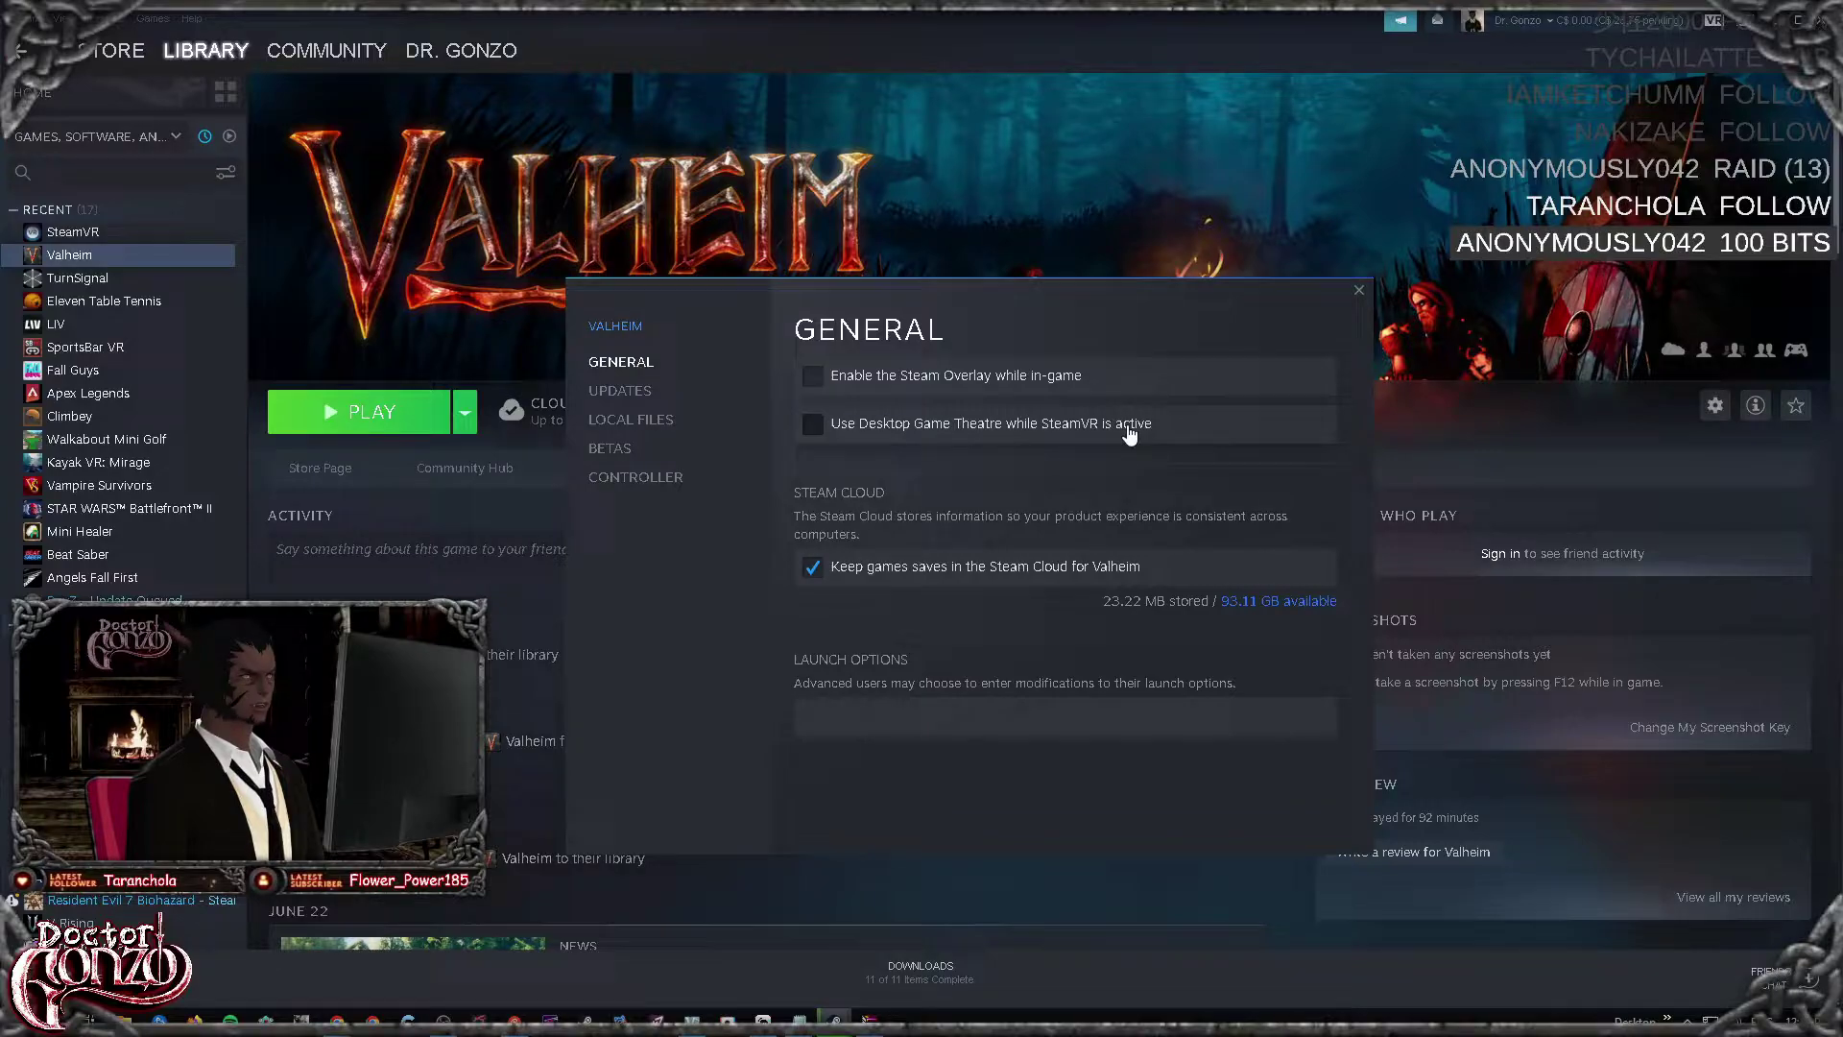
{"action": "left_click", "coordinate": [1359, 292]}
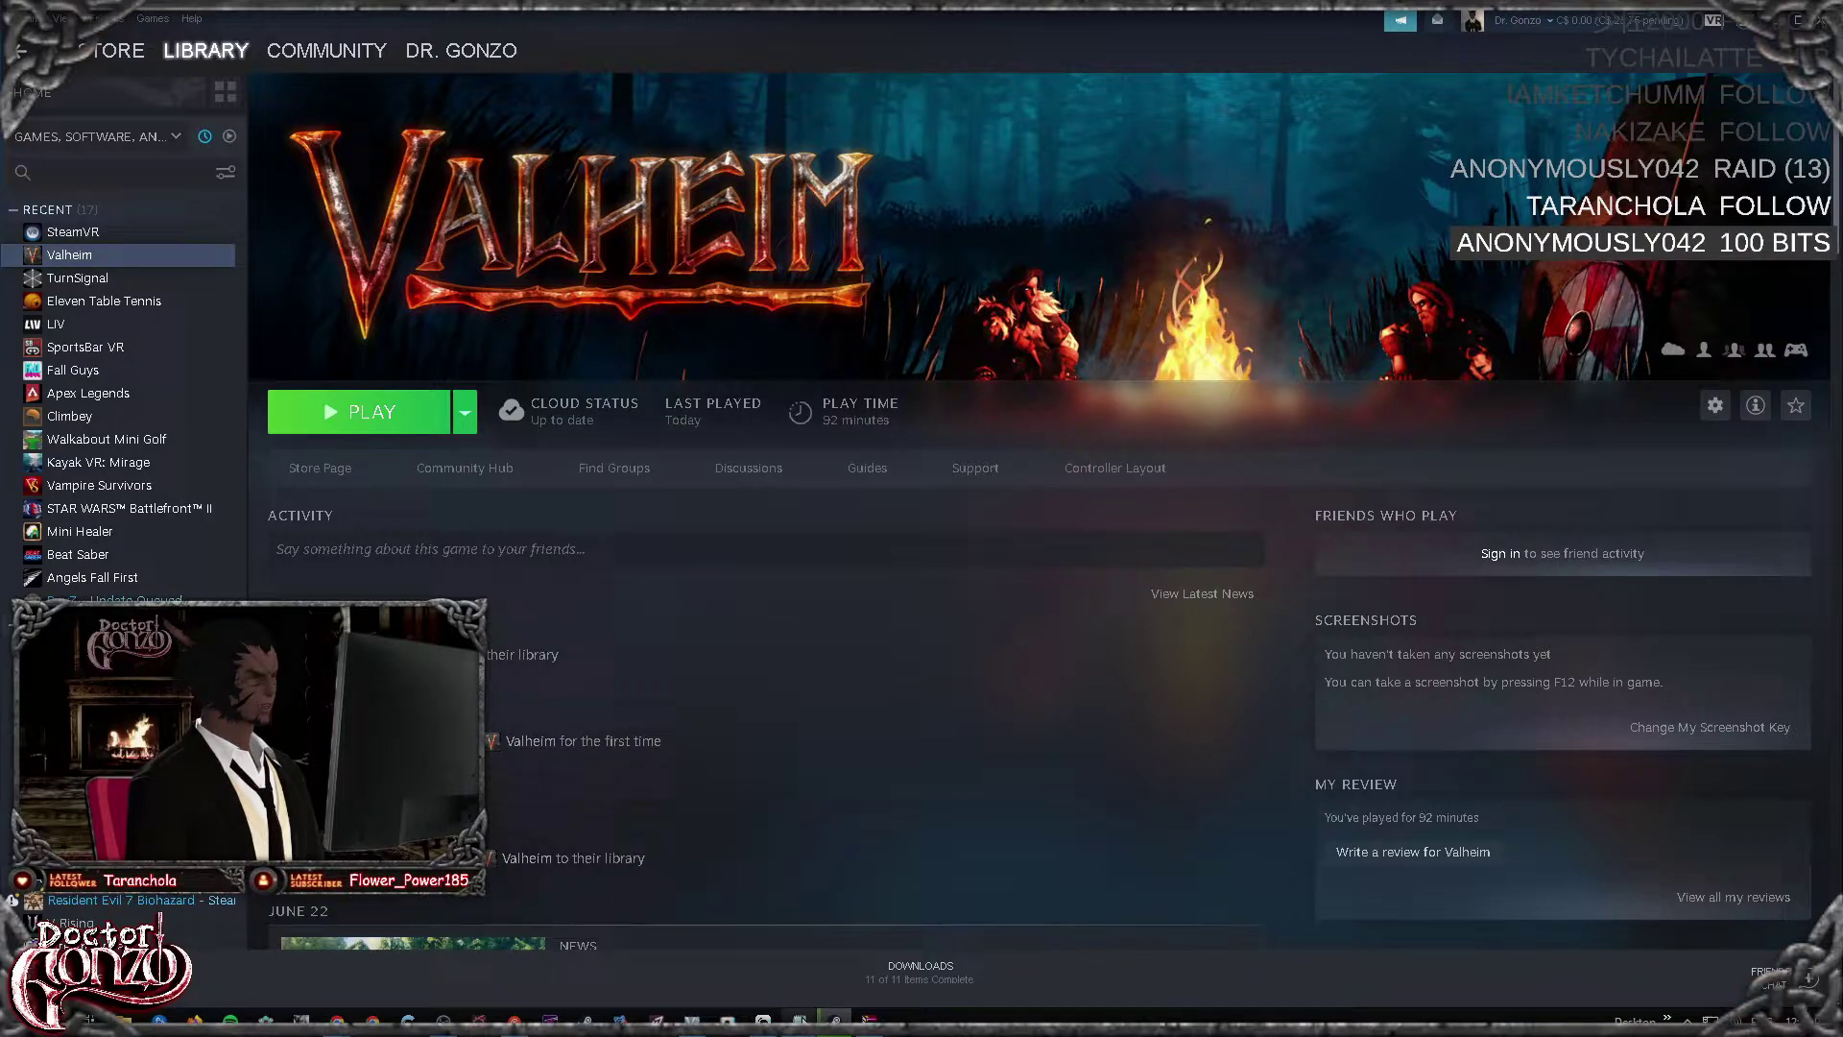
Step: Return to the Notepad guide and insert the current time and date on the blank line above Step 5
{"action": "left_click", "coordinate": [810, 1019]}
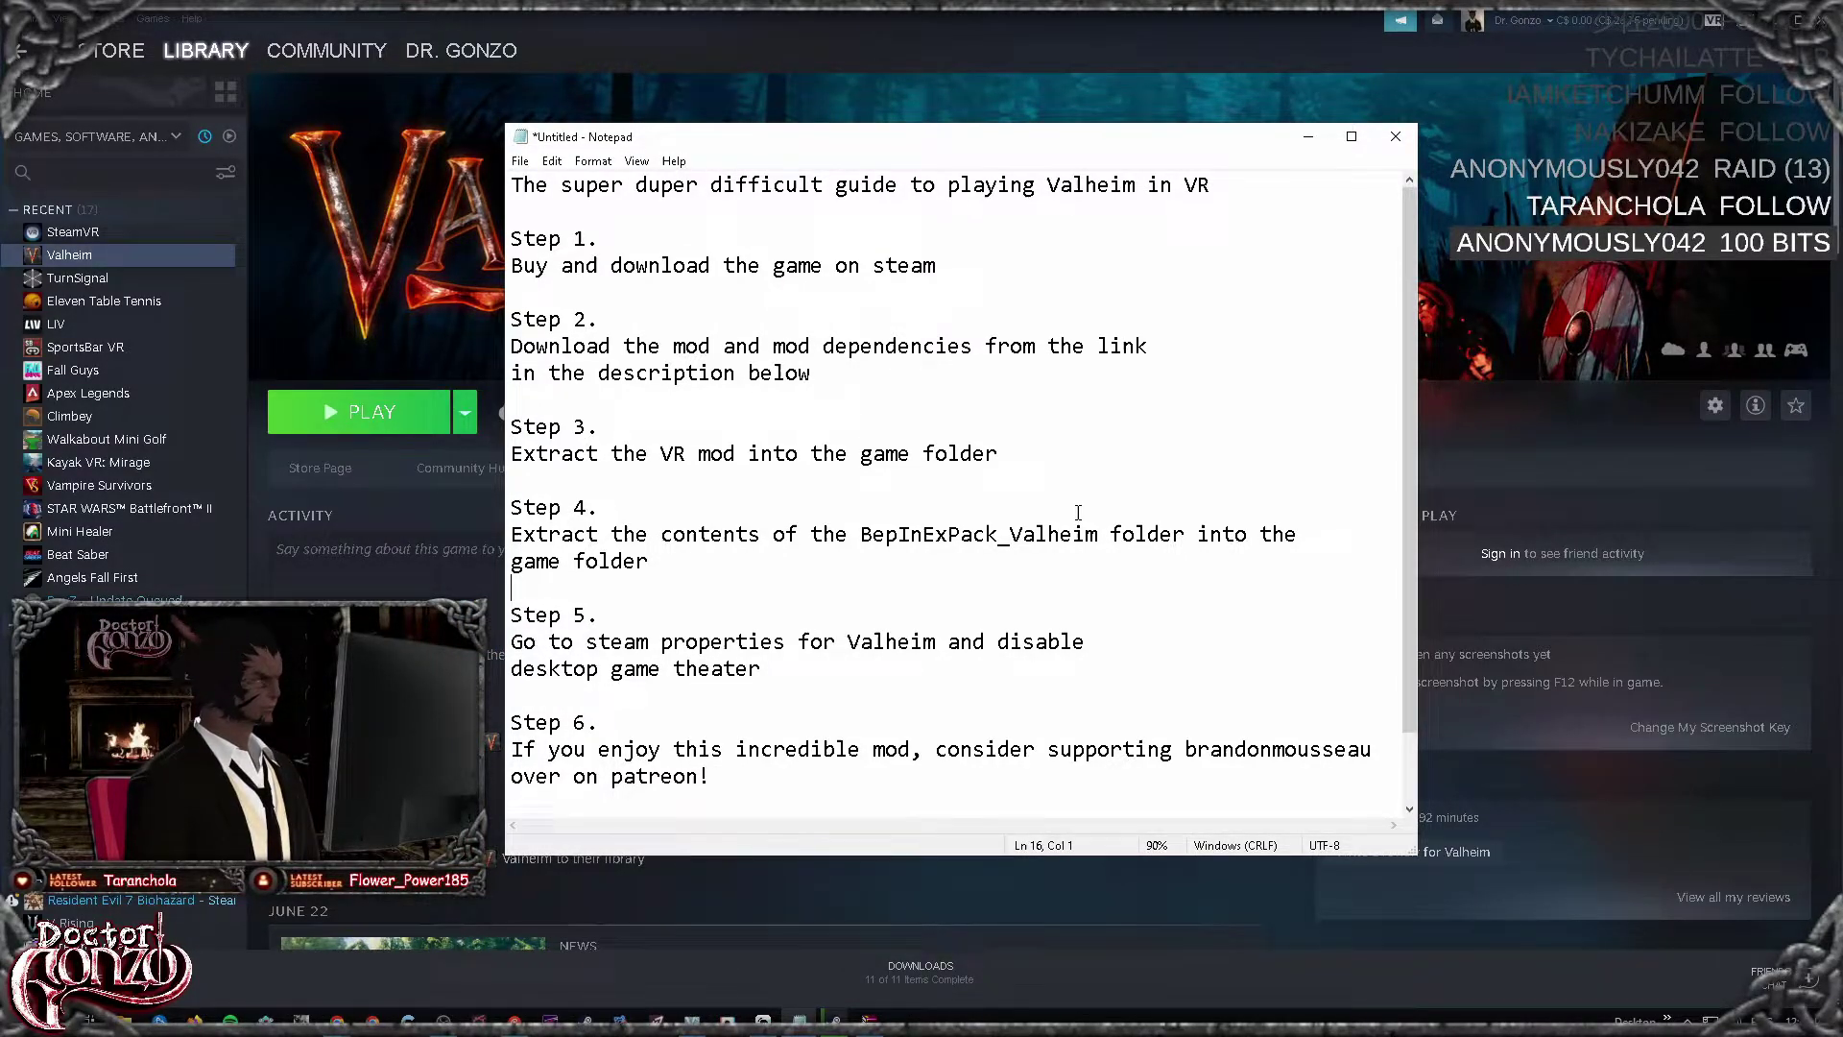
{"action": "key", "text": "F5"}
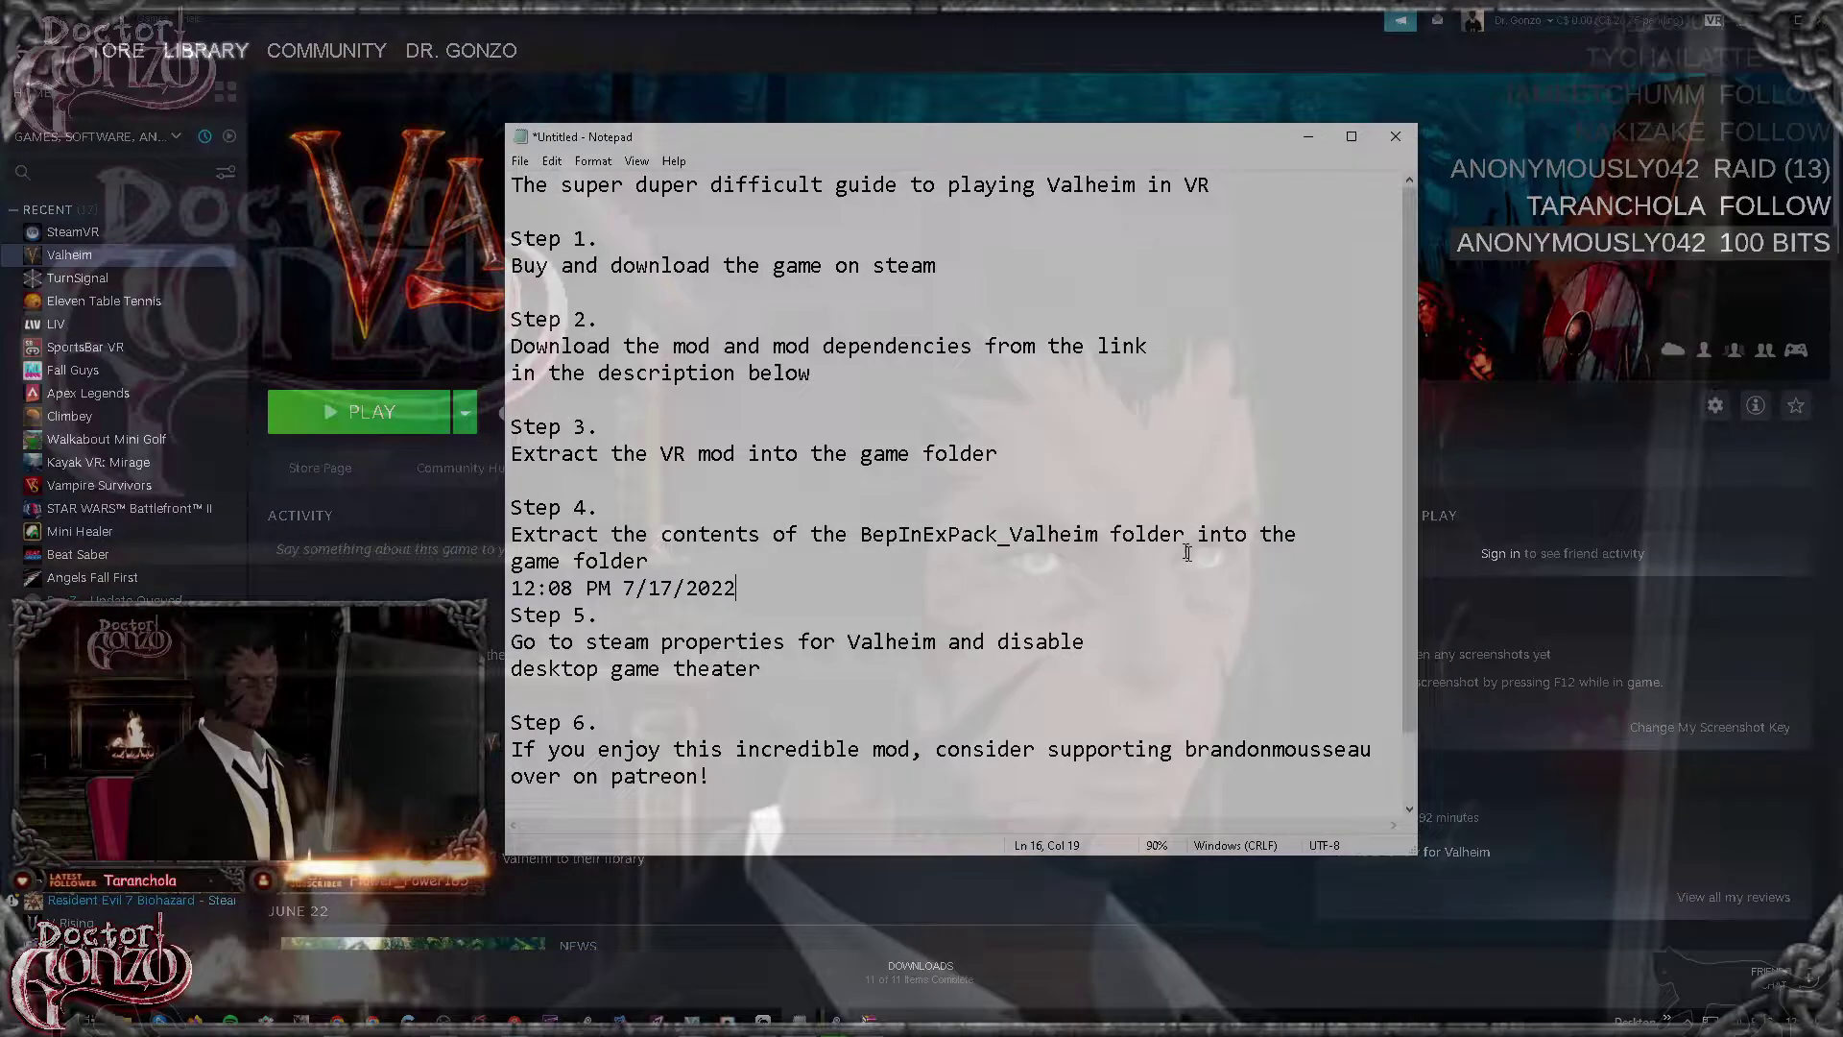